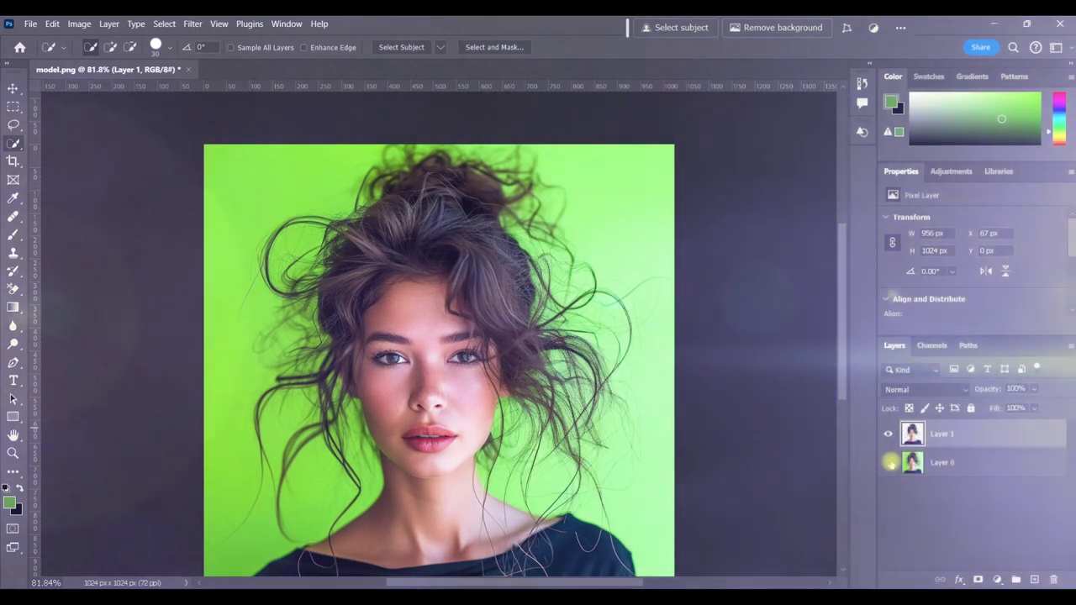
Hide Layer 0 of the first portrait so the woman wrinkles.png portrait can be retouched.
left_click(890, 461)
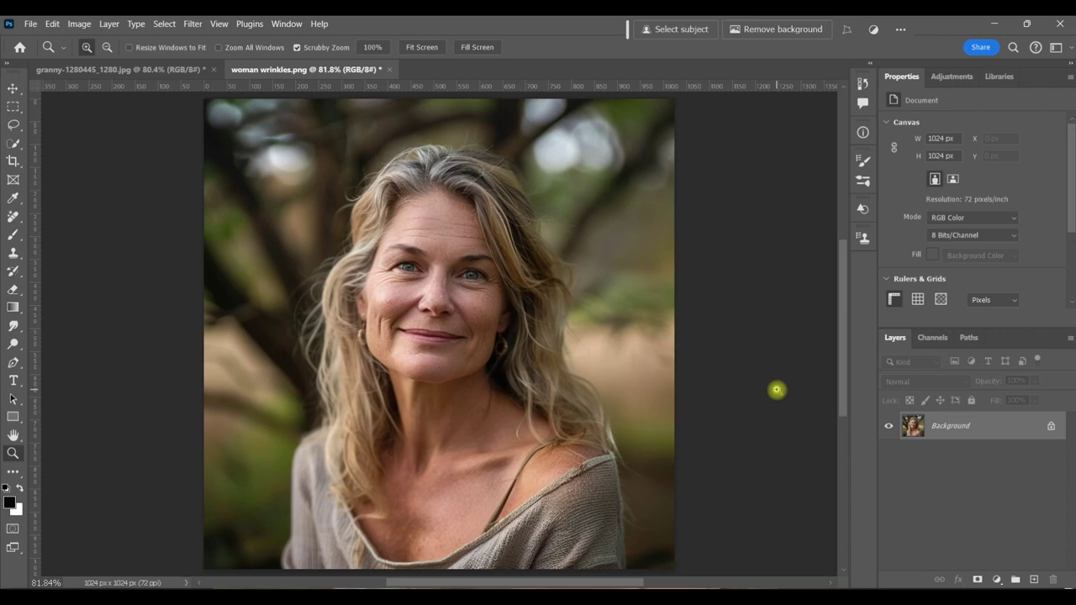
Duplicate the Background as Layer 1, select the Remove Tool, and zoom in on the forehead.
key("ctrl+j")
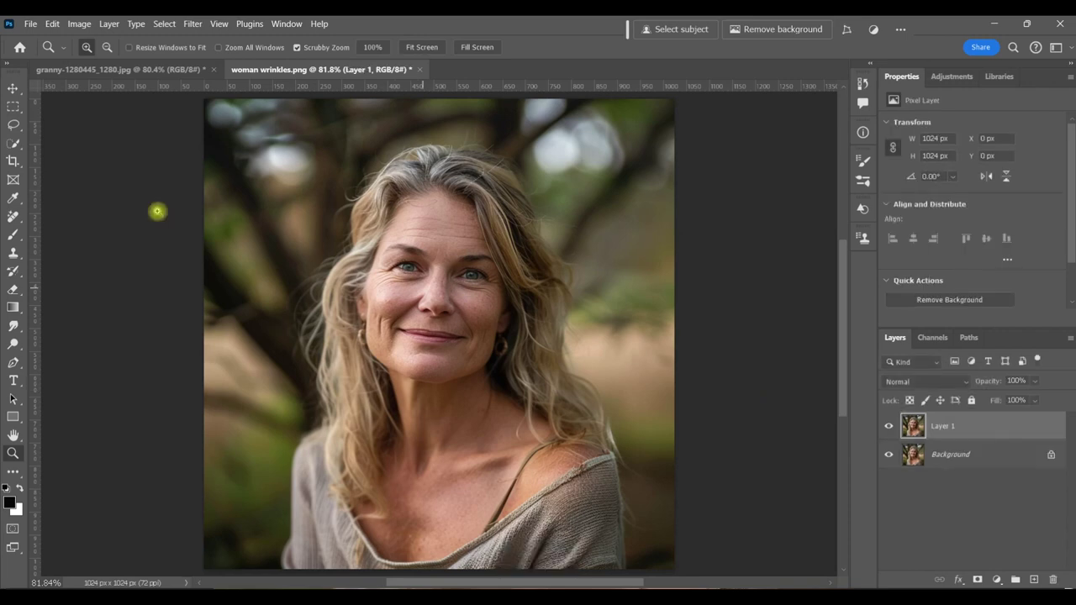
left_click(13, 216)
right_click(14, 219)
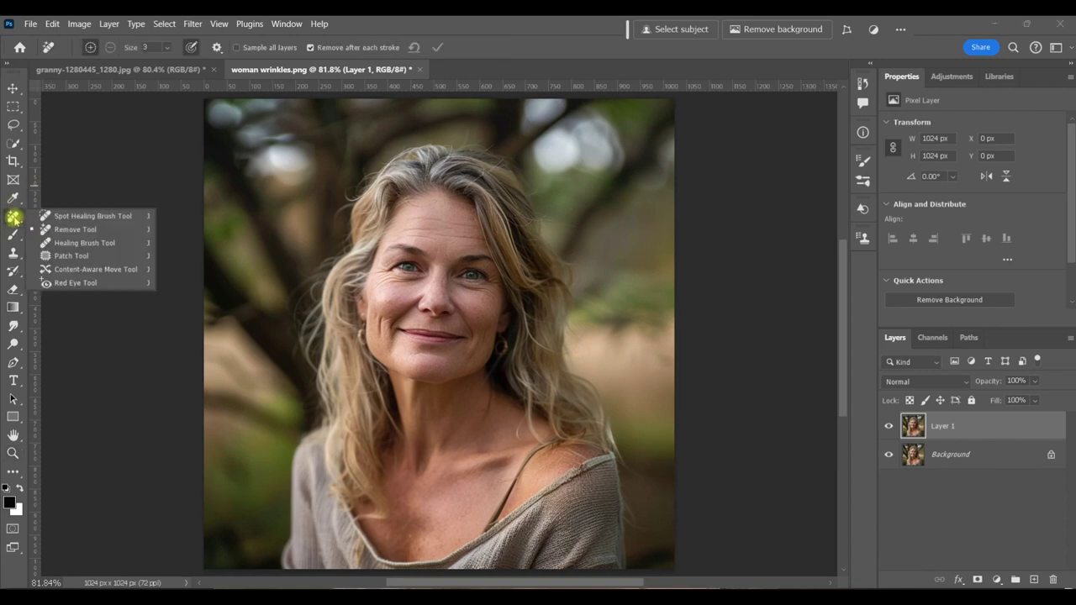
left_click(100, 226)
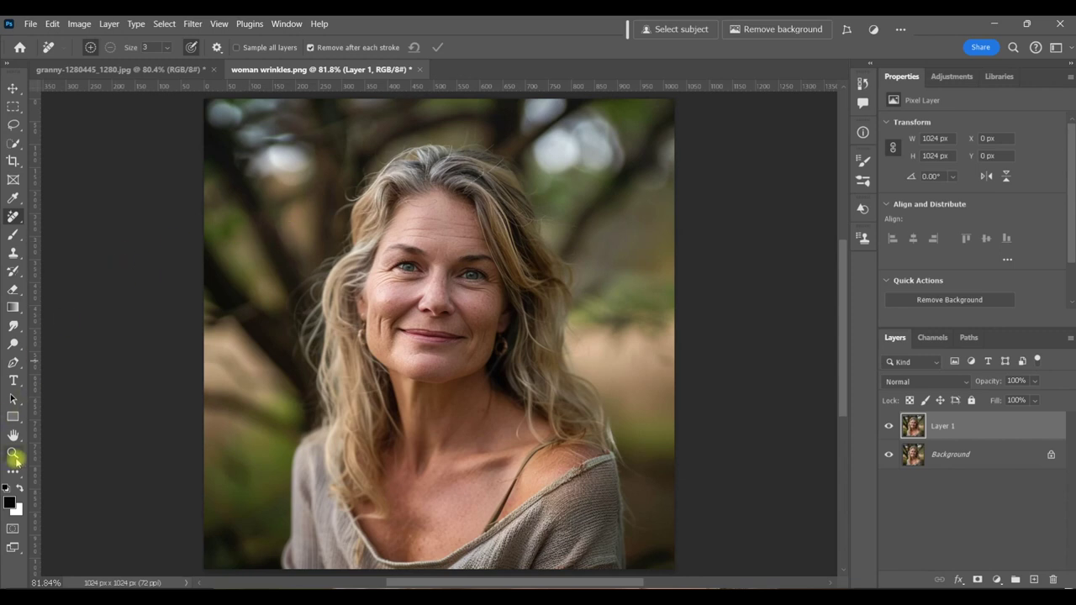
left_click(12, 453)
left_click(435, 232)
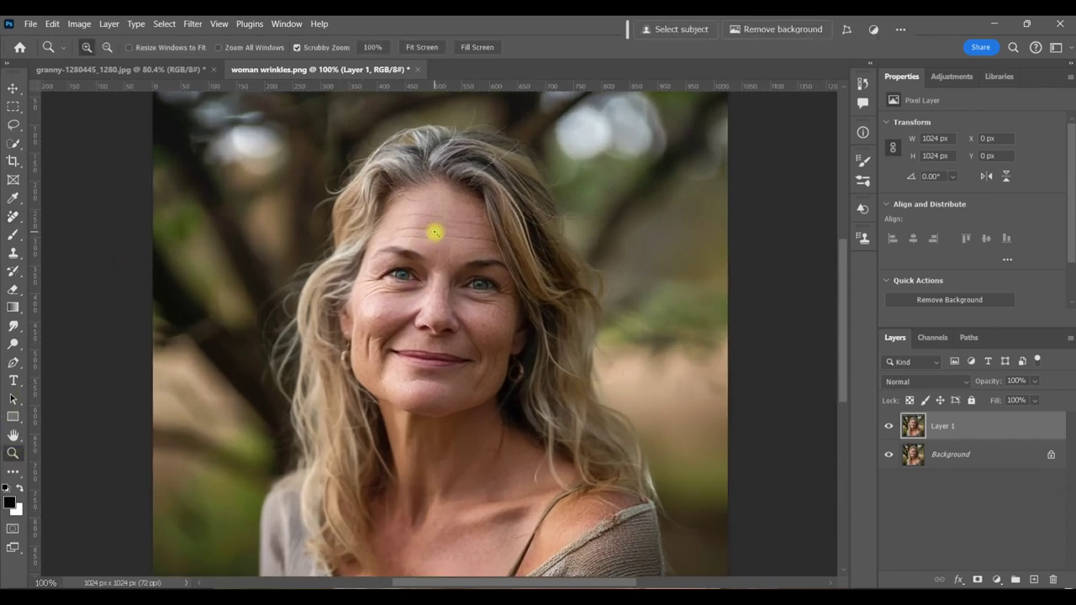
Enlarge the Remove brush to size 10 and paint out the first two forehead wrinkles.
left_click(13, 216)
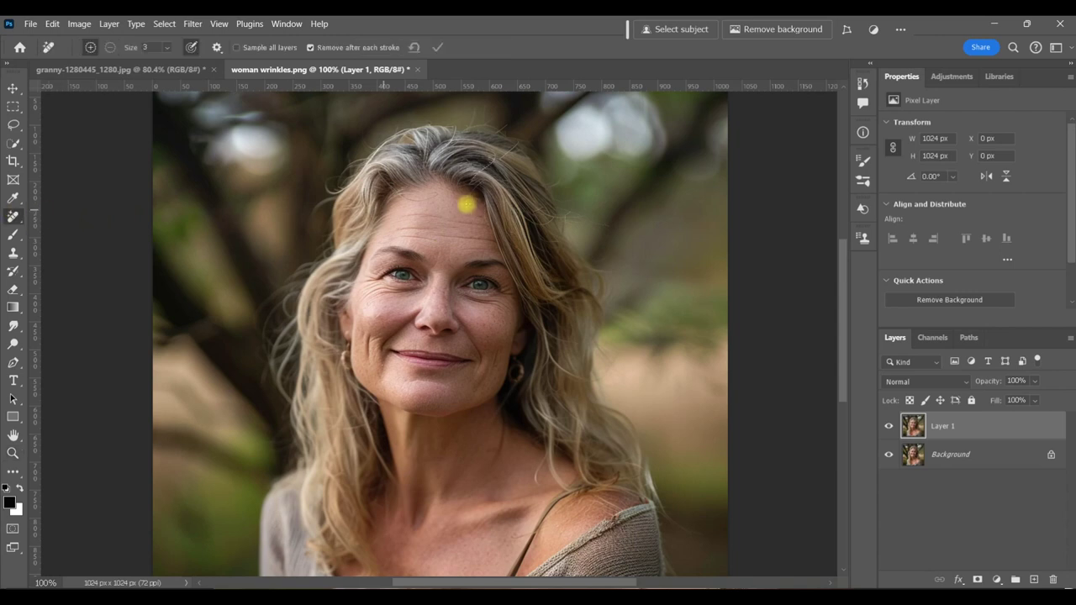
key("bracketright")
left_click_drag(439, 216, 501, 227)
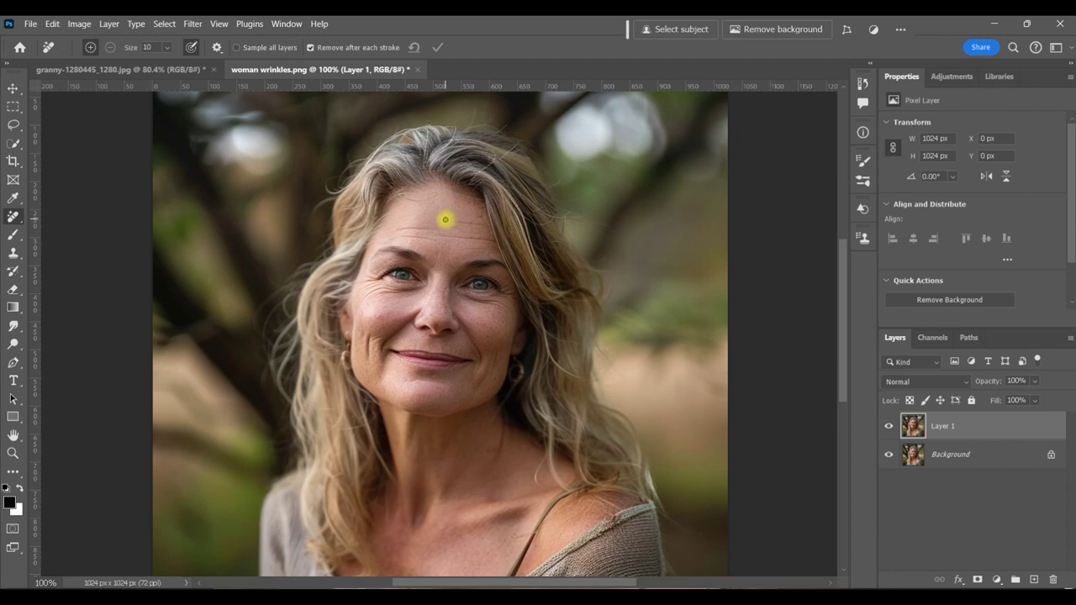
left_click_drag(459, 220, 484, 227)
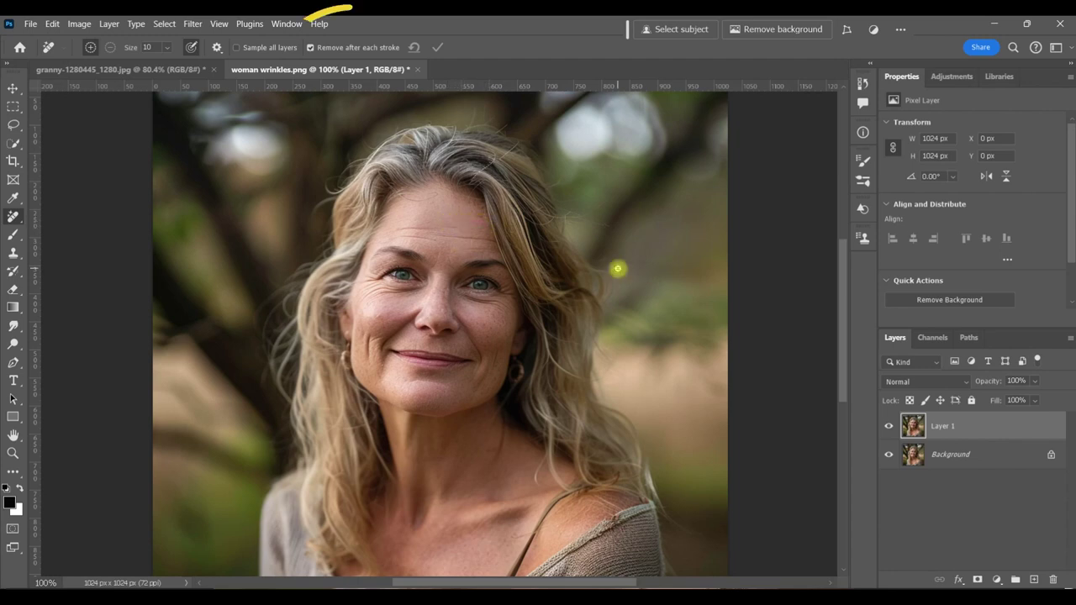
key("F9")
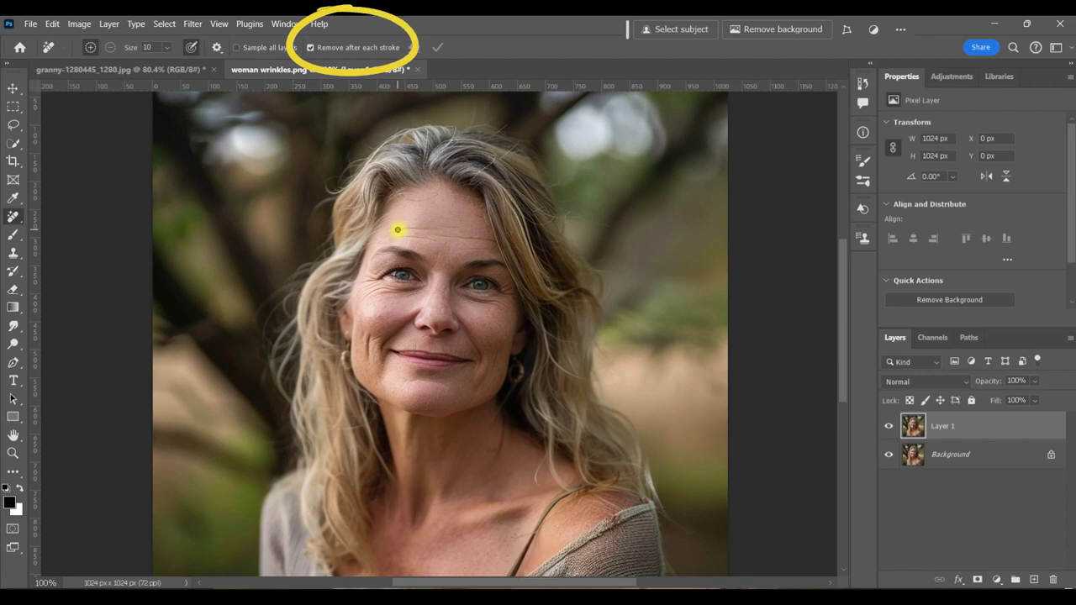
Remove the remaining forehead lines, then hide Layer 1 to compare with the original.
left_click_drag(397, 227, 448, 217)
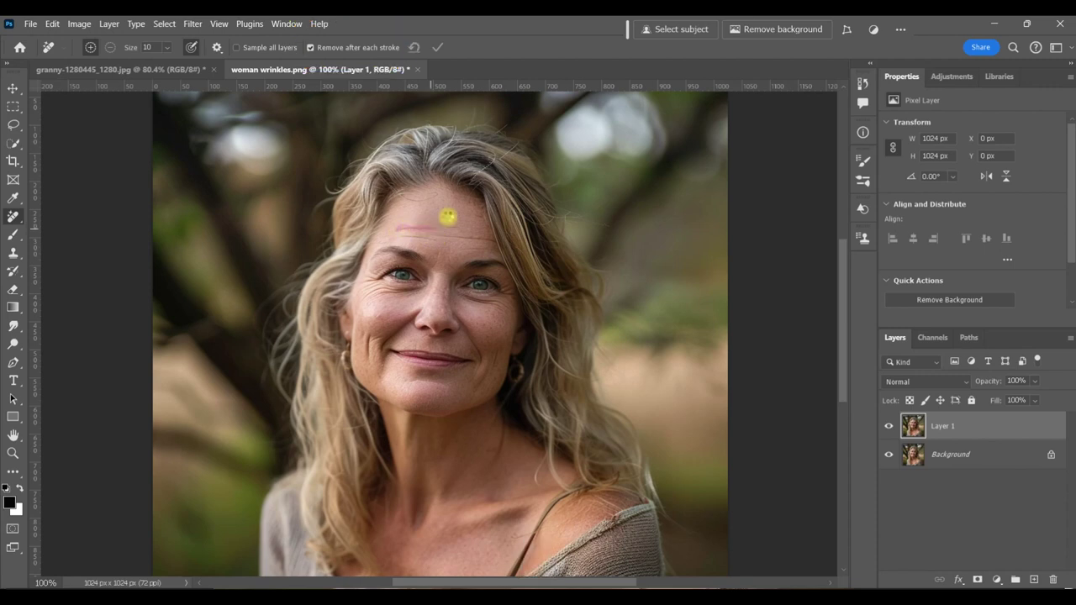
key("F9")
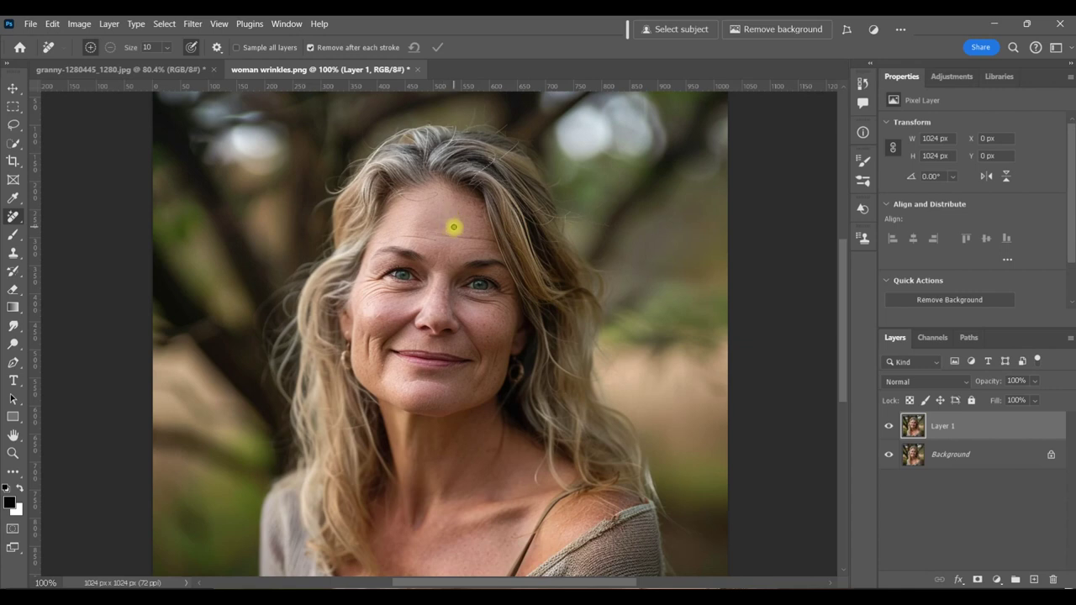
key("F9")
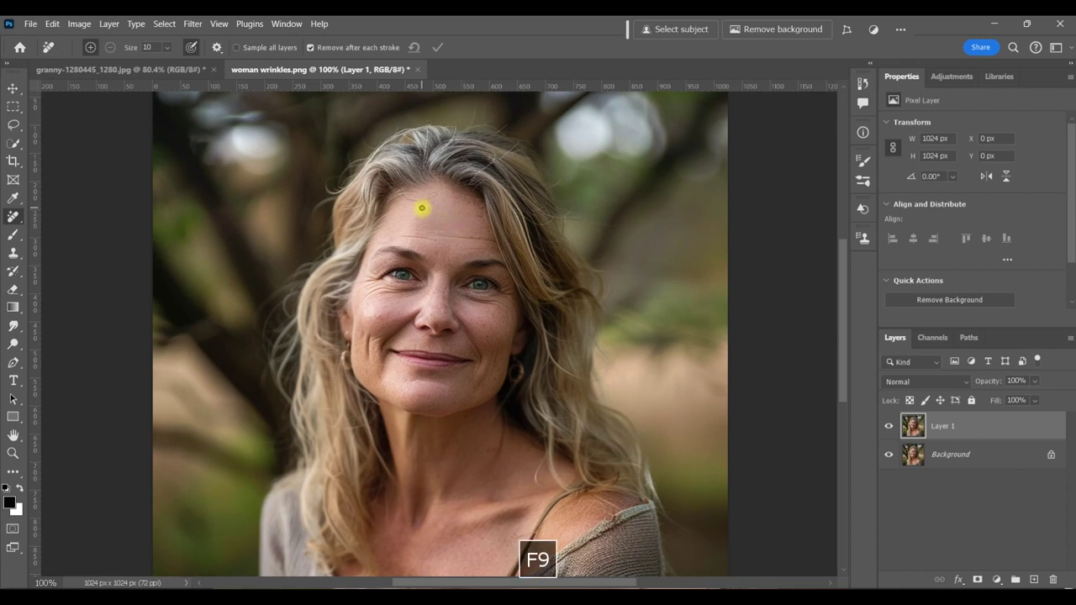
left_click_drag(406, 237, 459, 244)
key("F9")
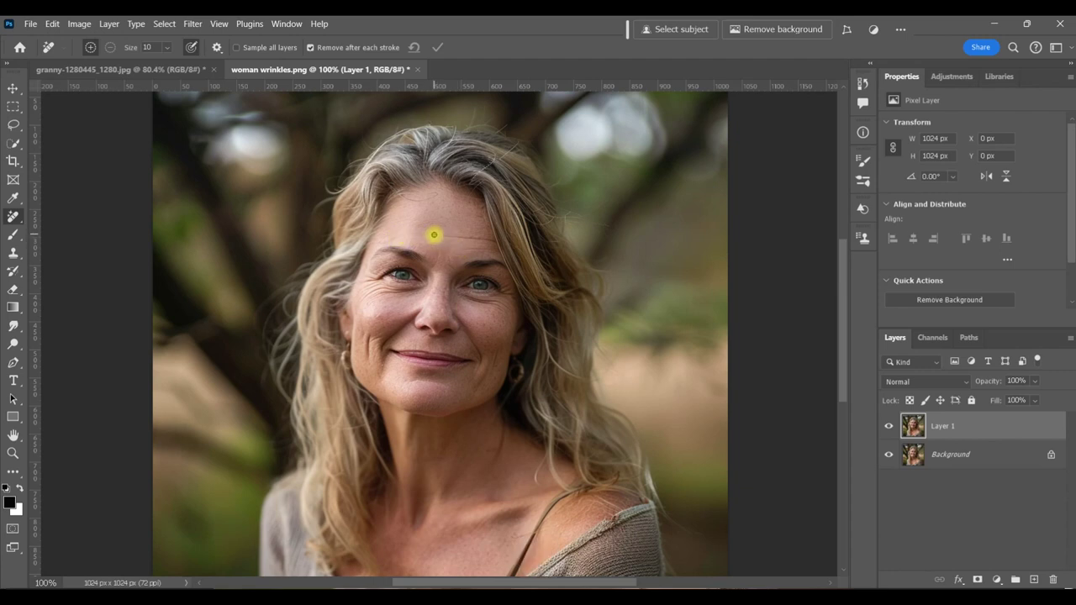
left_click_drag(443, 236, 496, 239)
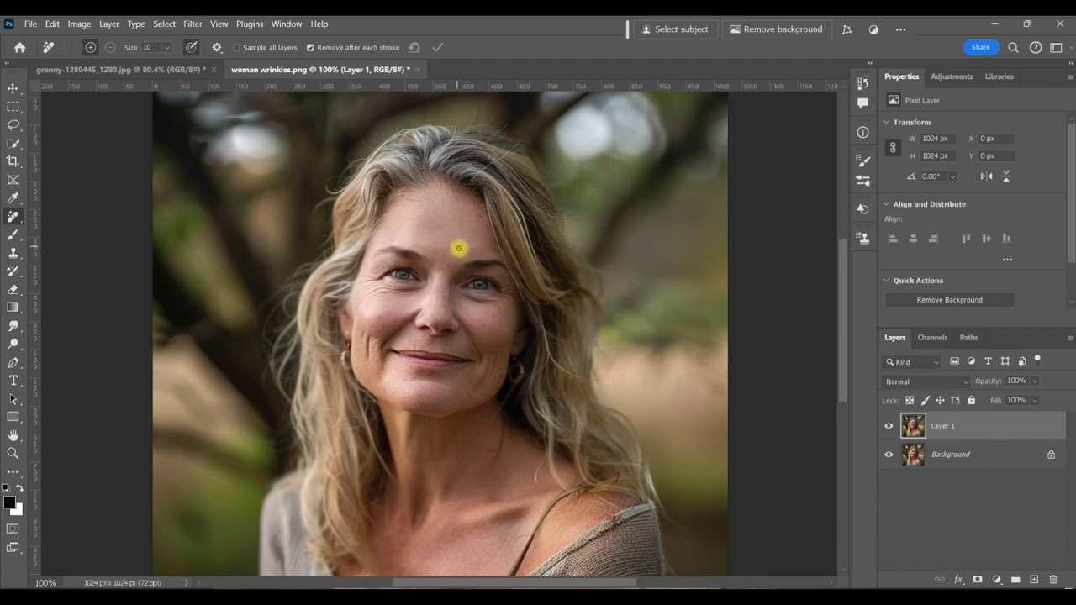
left_click_drag(465, 249, 524, 250)
left_click(890, 427)
Show Layer 1 again and remove the wrinkles beside the right eye with a smaller brush.
left_click(890, 427)
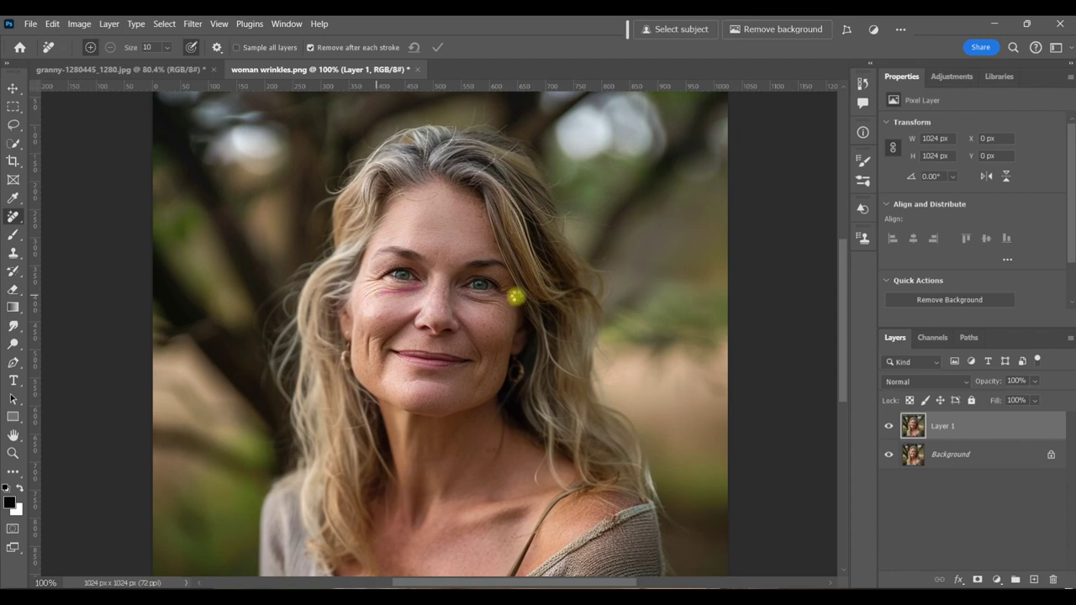
left_click(516, 295)
key("bracketleft")
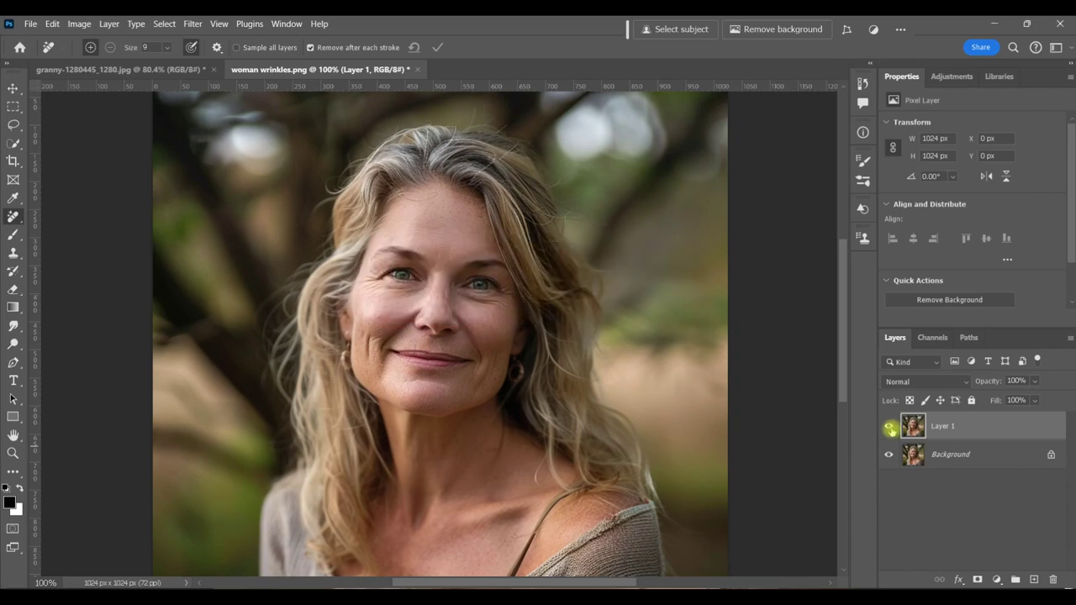
Zoom to 400% on the eye, paint out the crow's feet, then fit the image to screen.
left_click_drag(384, 269, 437, 269)
key("bracketleft")
key("bracketleft")
key("bracketleft")
key("bracketleft")
key("bracketleft")
key("bracketleft")
key("F9")
key("F9")
left_click_drag(376, 320, 322, 347)
key("bracketright")
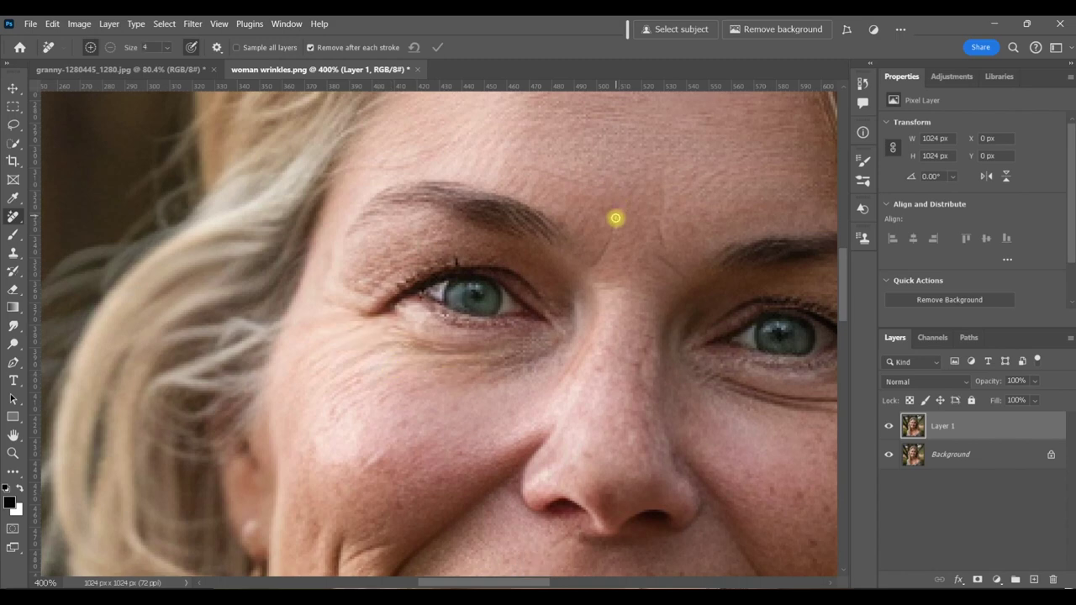
key("z")
key("ctrl+0")
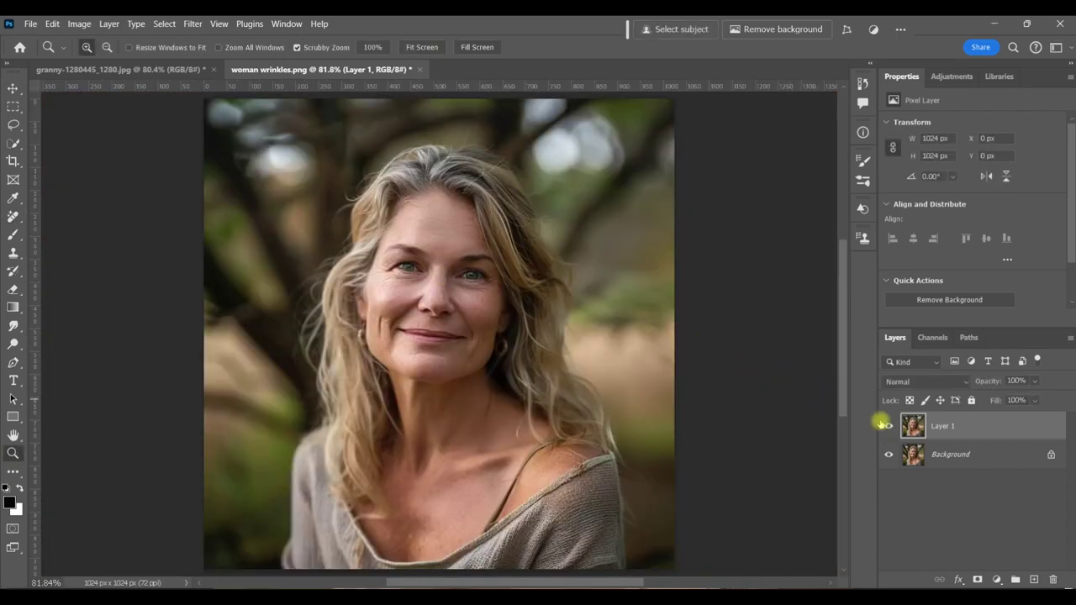
left_click(888, 428)
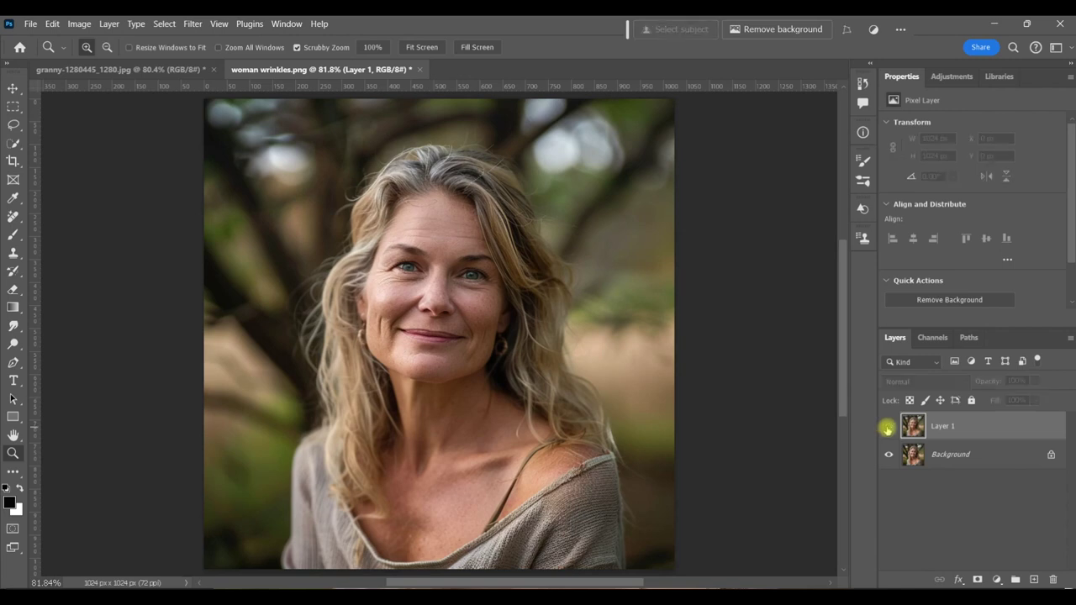
left_click(887, 429)
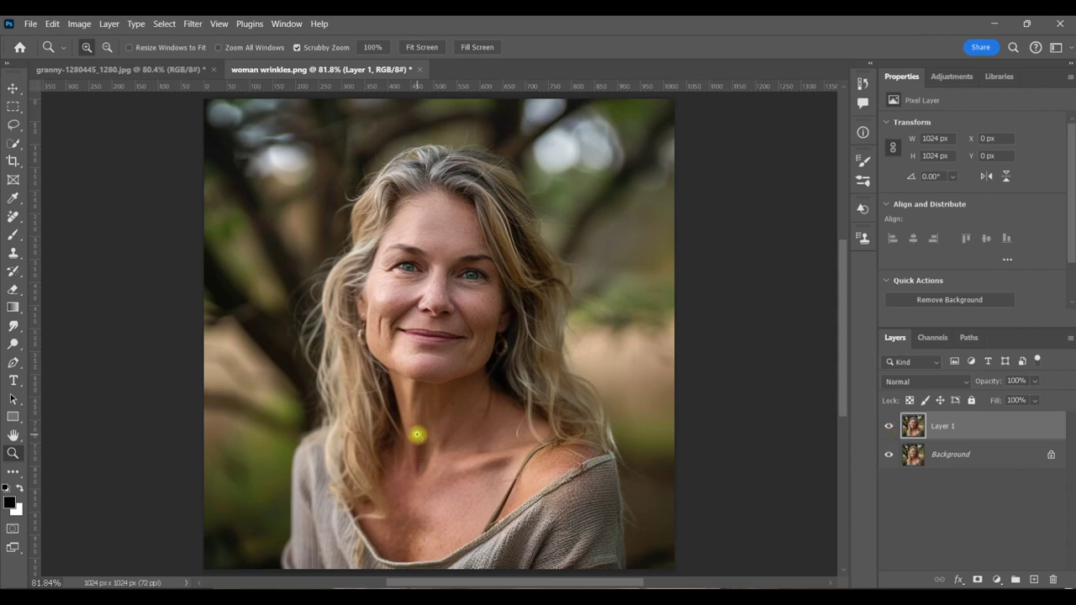
left_click(417, 434)
Zoom to 200%, erase the neck crease below the chin with a larger Remove brush, then compare.
left_click(417, 435)
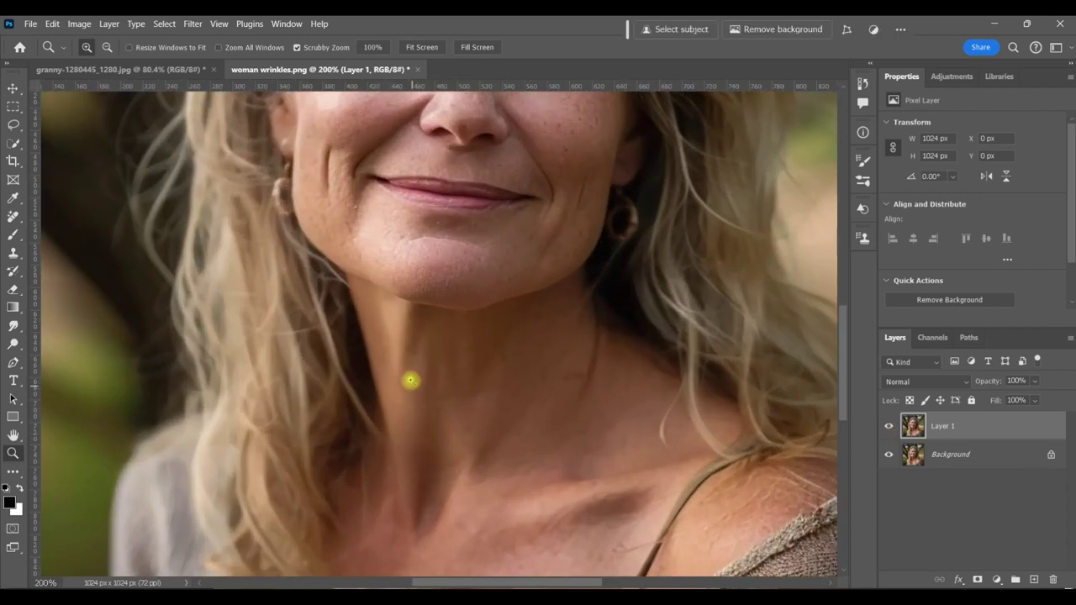
left_click(14, 217)
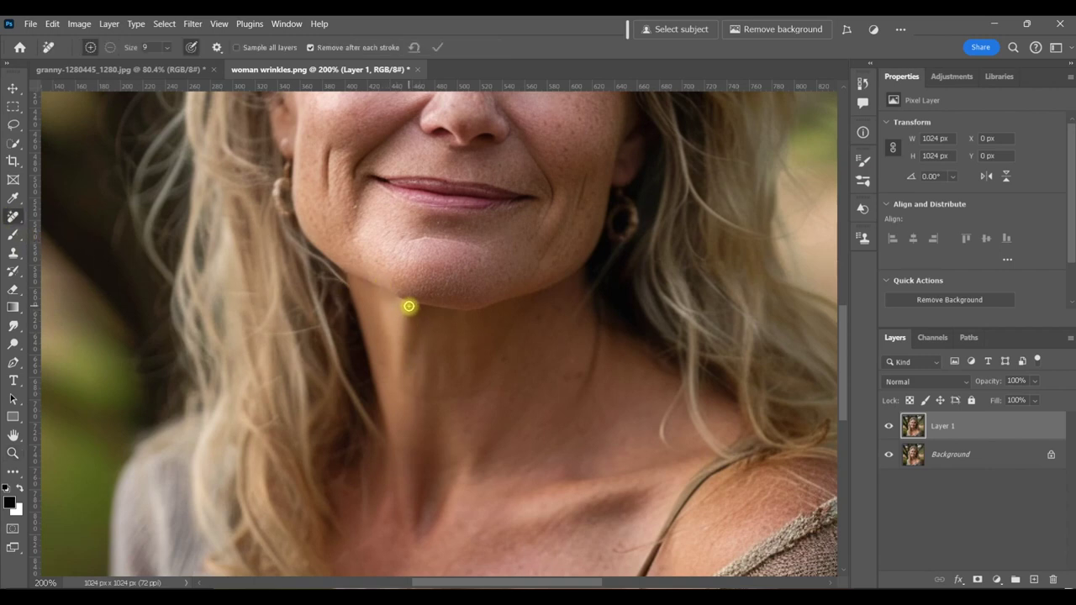
key("bracketright")
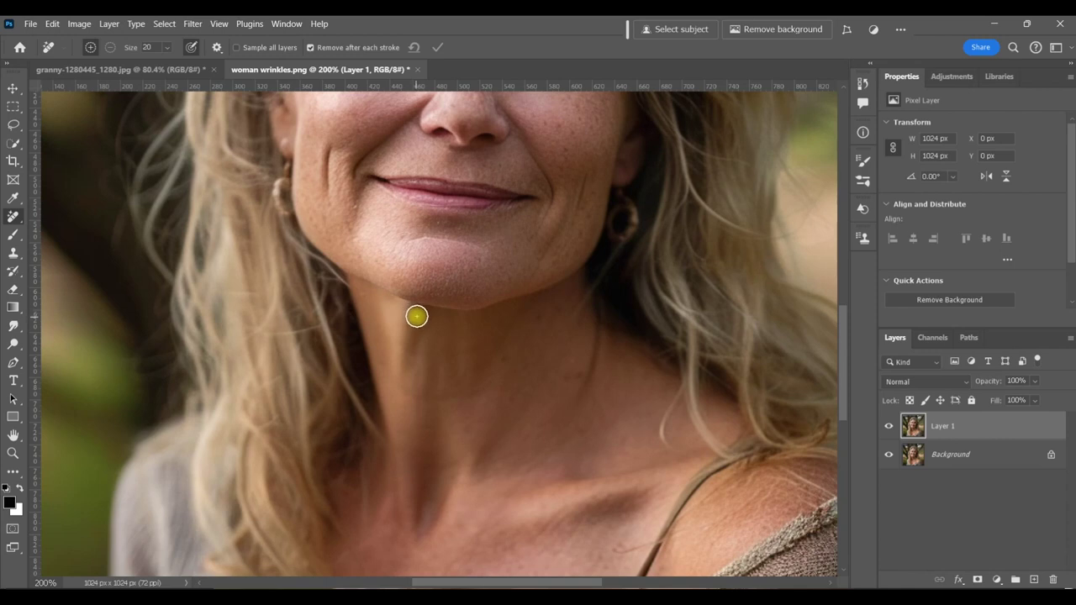
left_click_drag(416, 318, 408, 379)
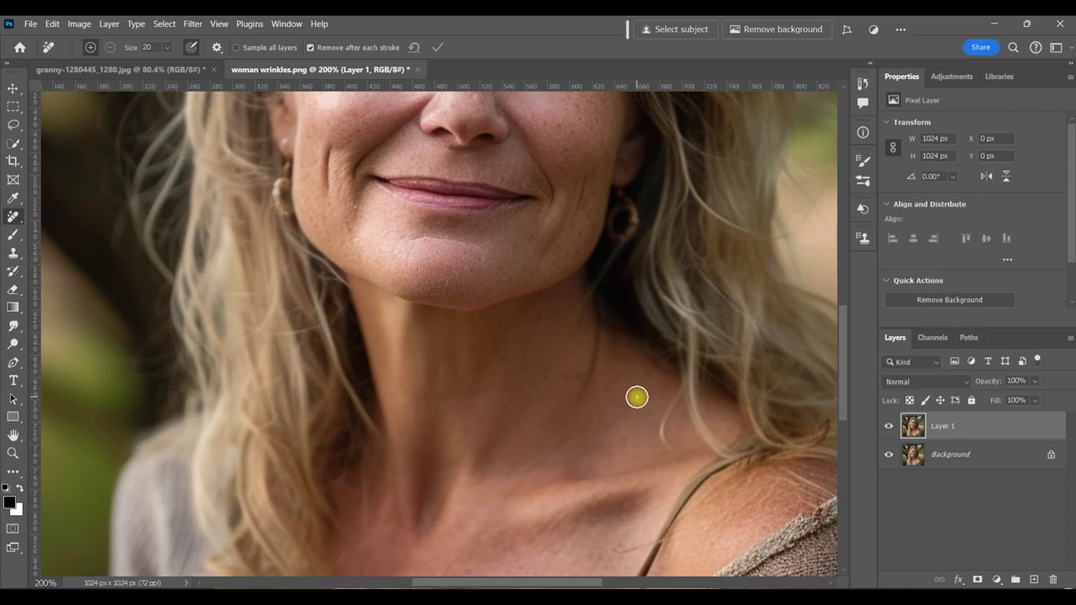
key("z")
key("ctrl+0")
left_click(889, 428)
left_click(888, 427)
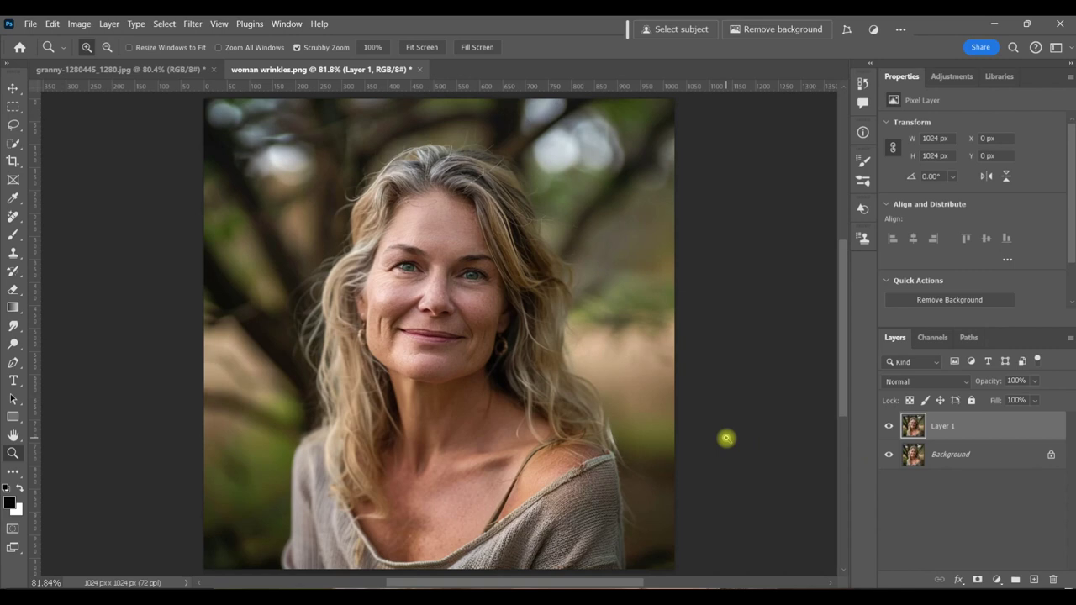
Lower Layer 1's opacity to 29% and duplicate the granny portrait's Background into a new layer.
left_click_drag(1034, 381, 1019, 397)
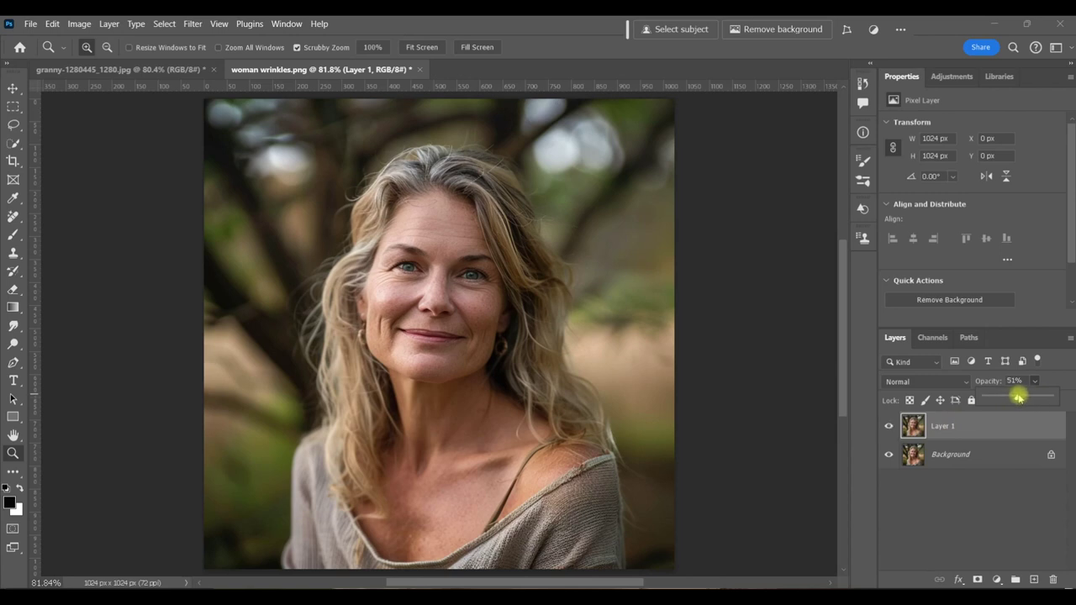
left_click(889, 428)
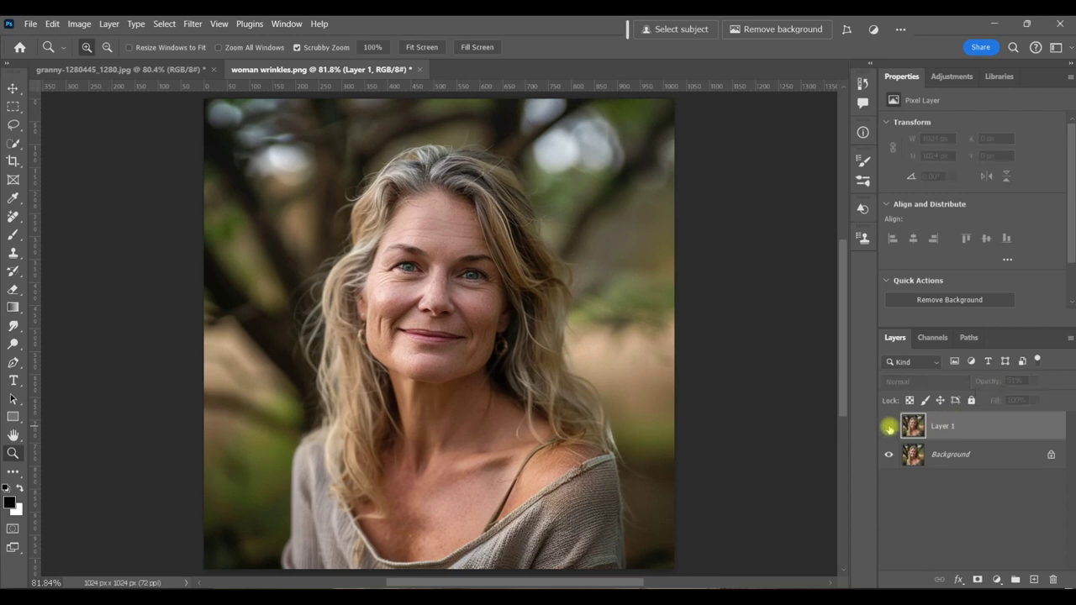
left_click(888, 428)
left_click_drag(1035, 380, 1019, 399)
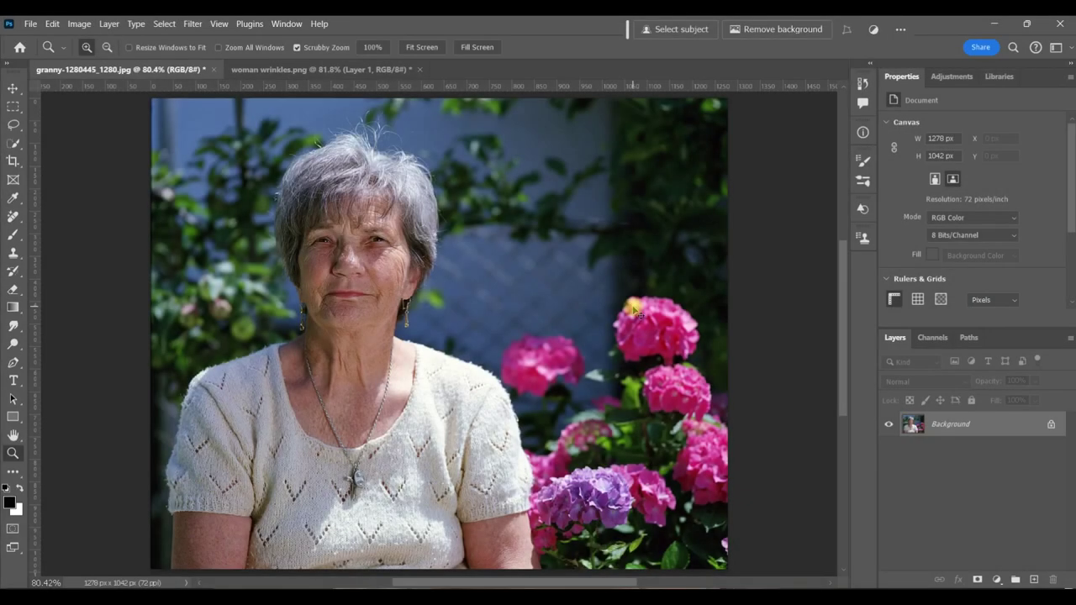
key("ctrl+j")
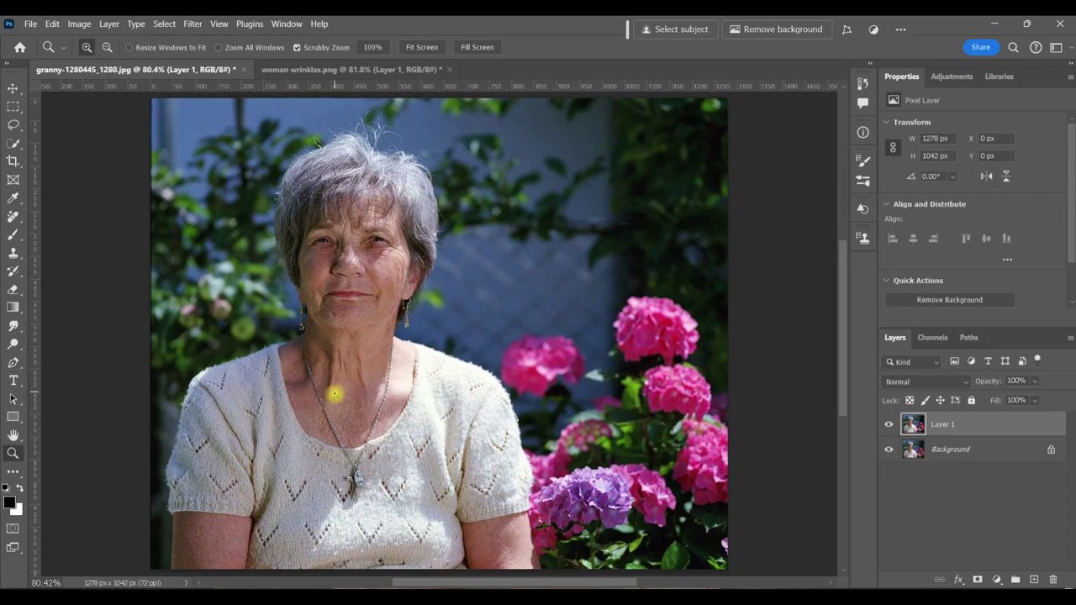
Zoom in closely on the neck and select a smaller Spot Healing Brush.
left_click(345, 422)
left_click(13, 217)
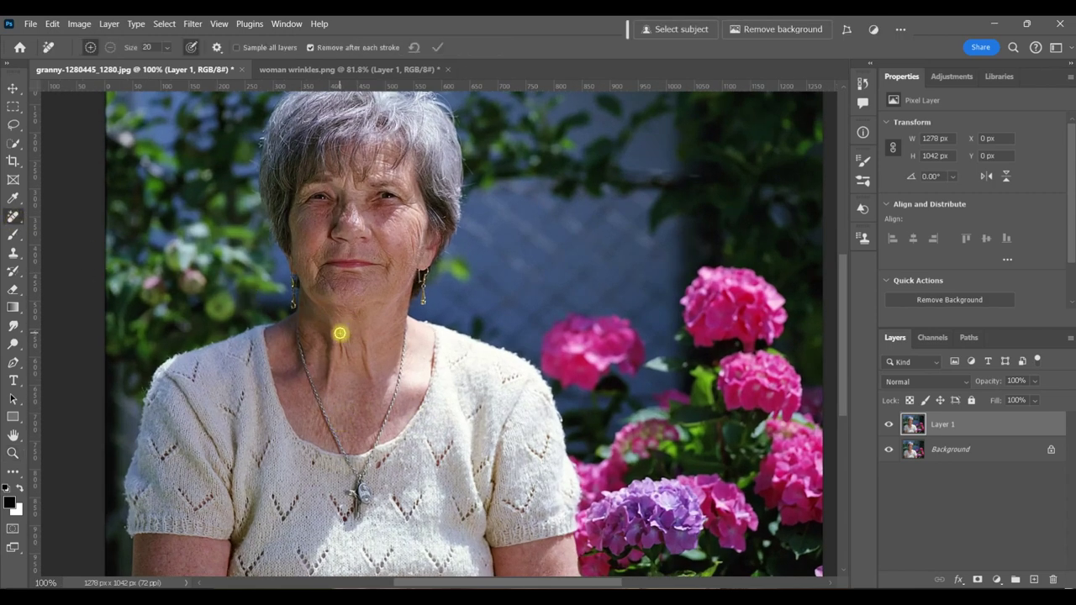
left_click(13, 453)
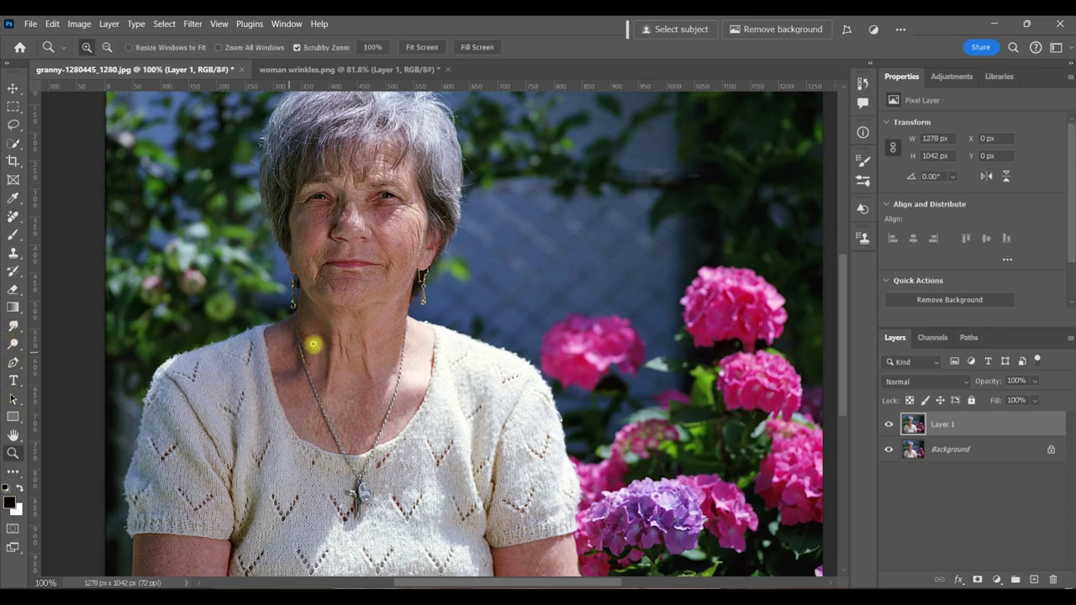
left_click(347, 347)
left_click(347, 346)
left_click(13, 217)
key("bracketleft")
key("bracketleft")
key("bracketleft")
key("bracketleft")
key("bracketleft")
Heal the vertical neck crease along its length and another wrinkle higher on the neck.
left_click_drag(322, 298, 324, 389)
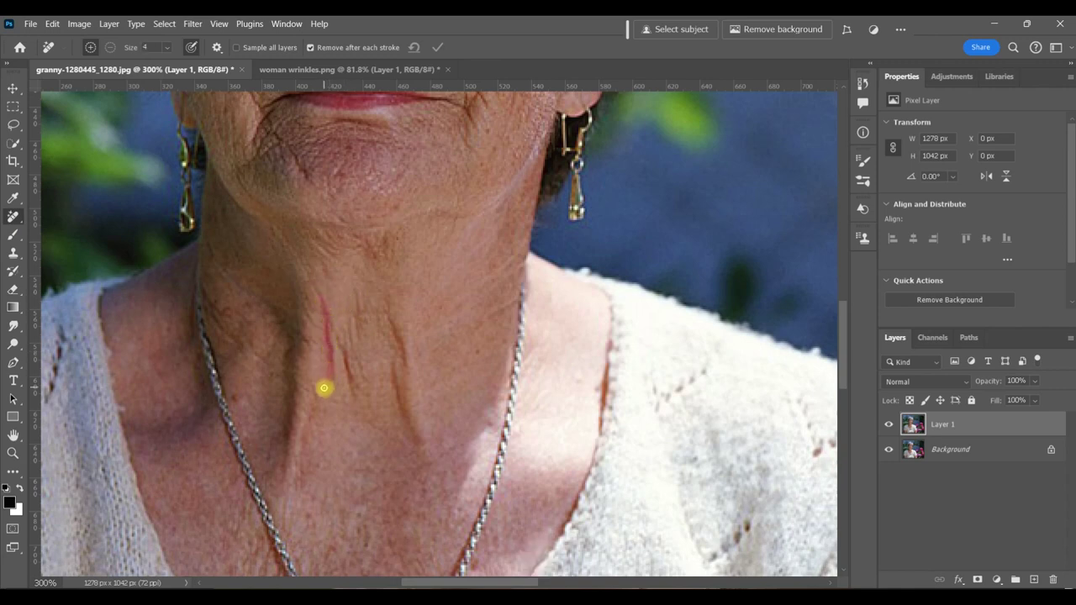
key("bracketright")
key("bracketright")
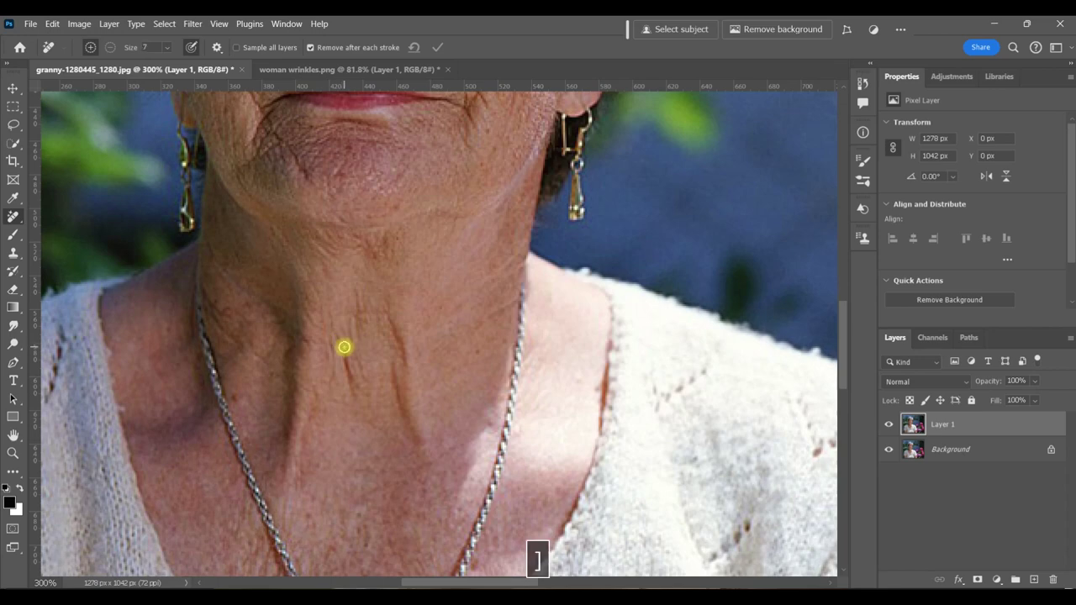
left_click_drag(343, 348, 355, 391)
left_click_drag(385, 298, 397, 338)
Zoom to 400% beside the ear, heal the cheek wrinkle with a smaller Spot Healing Brush, then fit the photo to screen.
key("z")
key("ctrl+0")
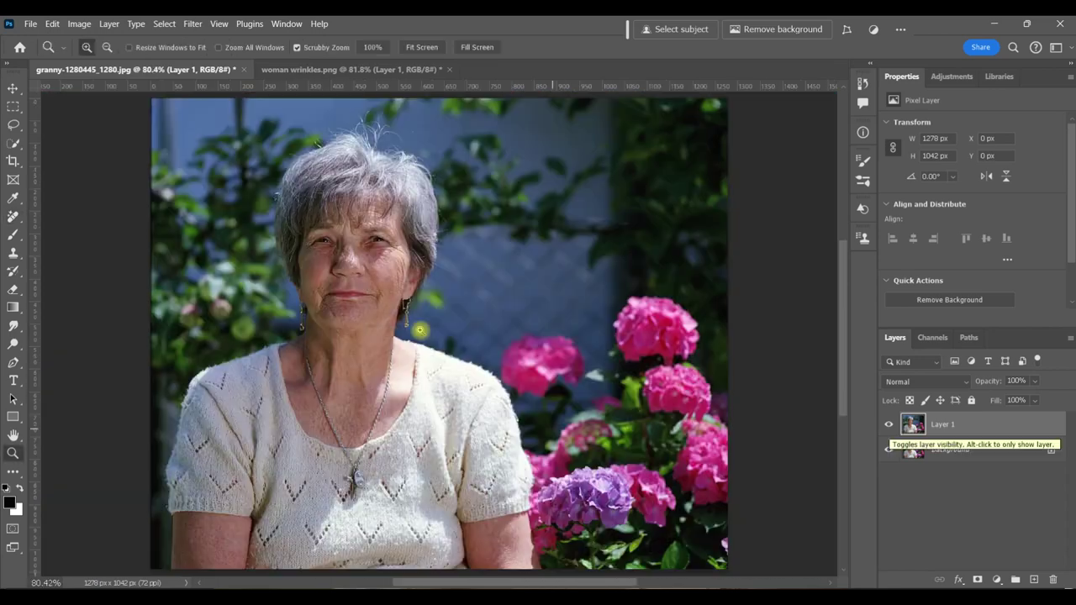
left_click_drag(409, 269, 392, 279)
key("j")
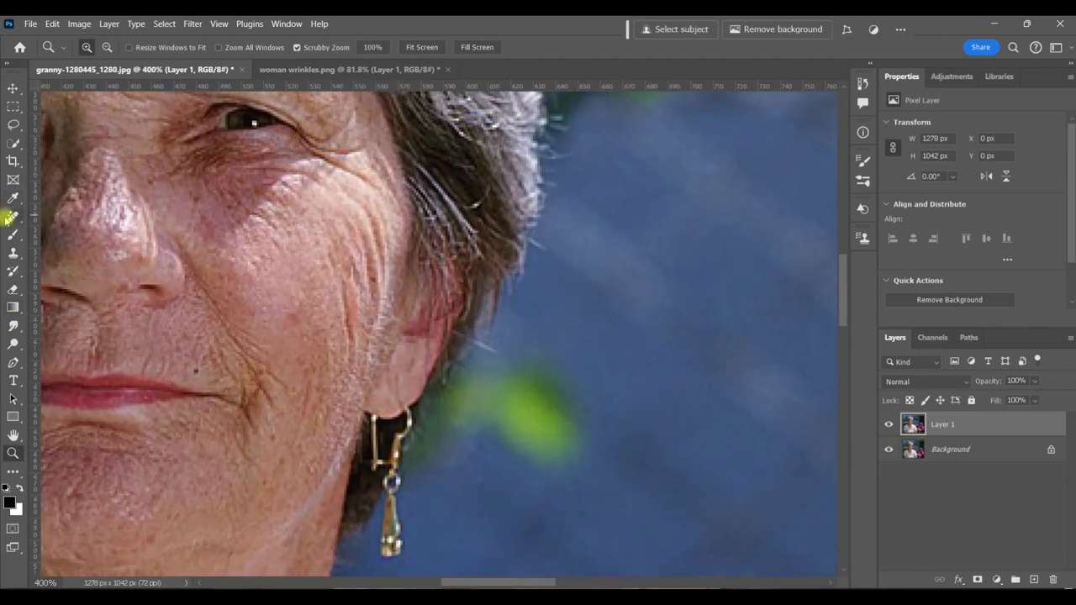
key("bracketleft")
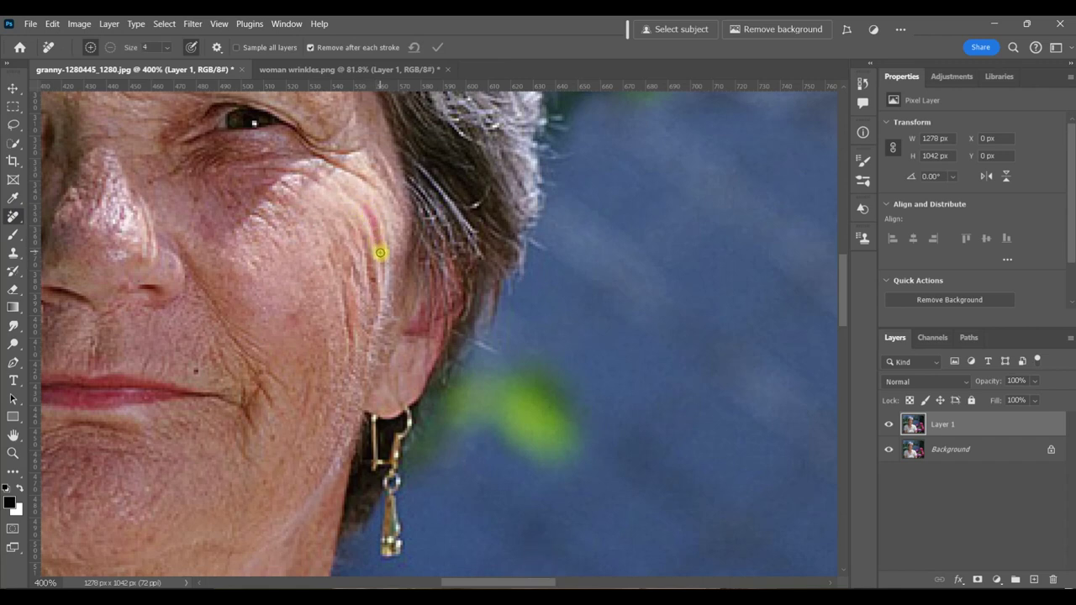
mouse_move(359, 229)
left_mouse_down()
mouse_move(372, 300)
mouse_move(343, 297)
mouse_move(353, 361)
left_mouse_up()
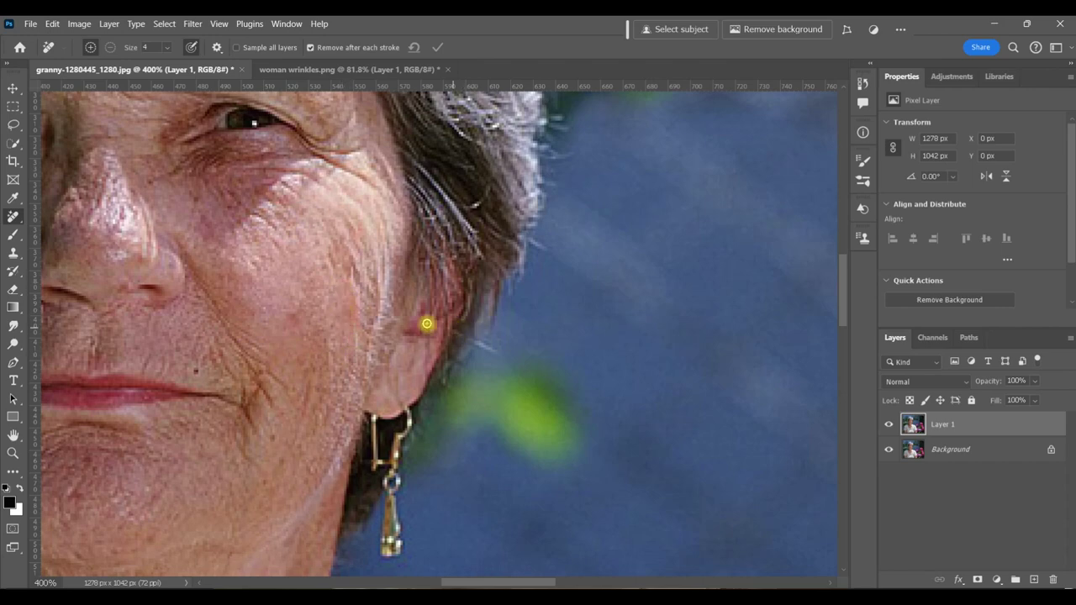
left_click(12, 452)
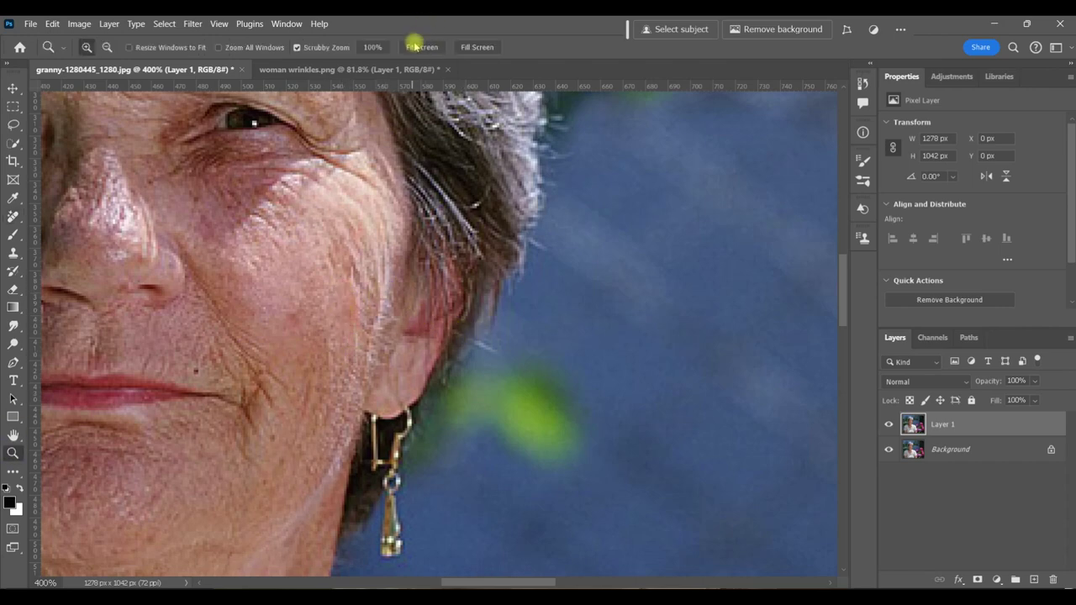
left_click(421, 47)
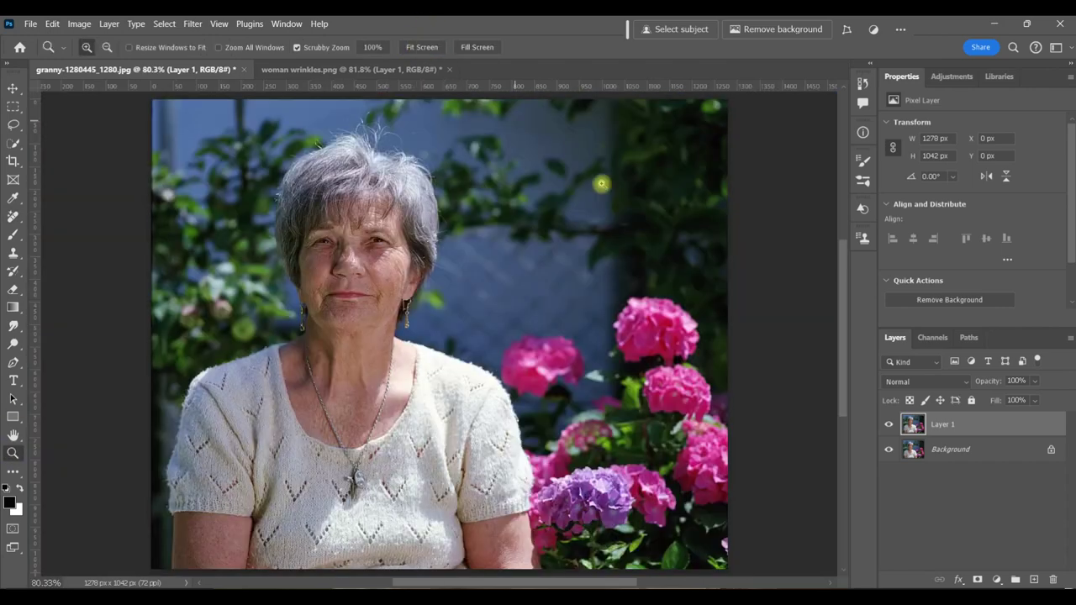
left_click(889, 424)
left_click(889, 425)
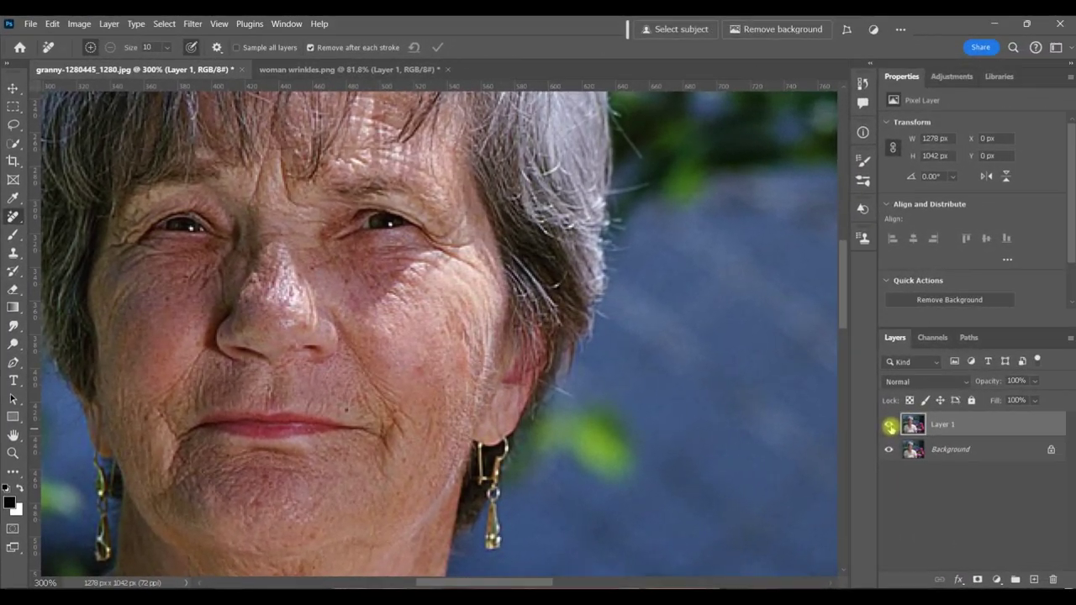
left_click(890, 424)
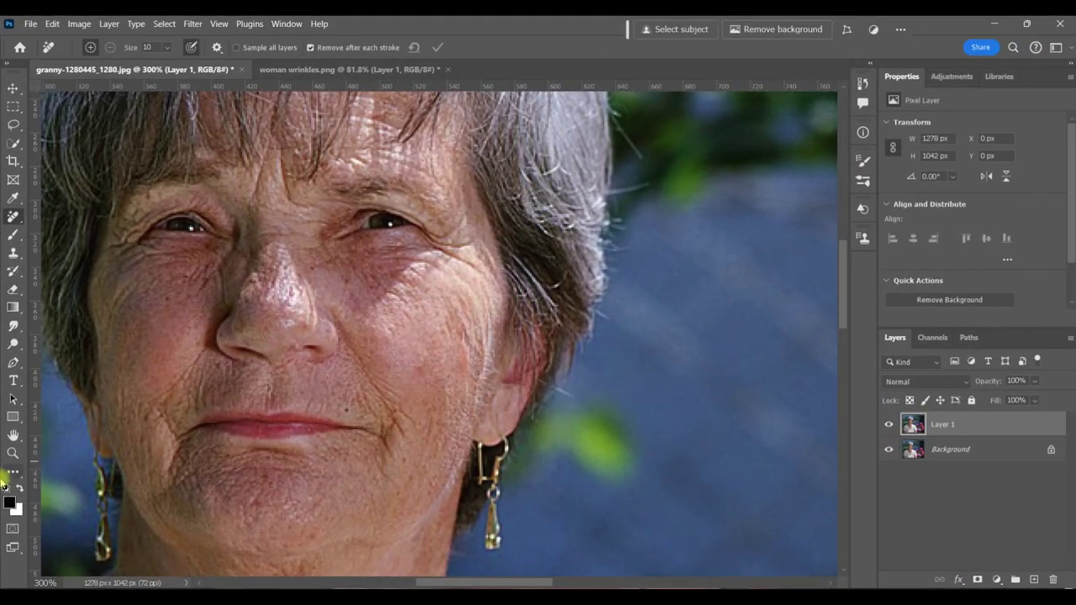
left_click(12, 453)
left_click(420, 47)
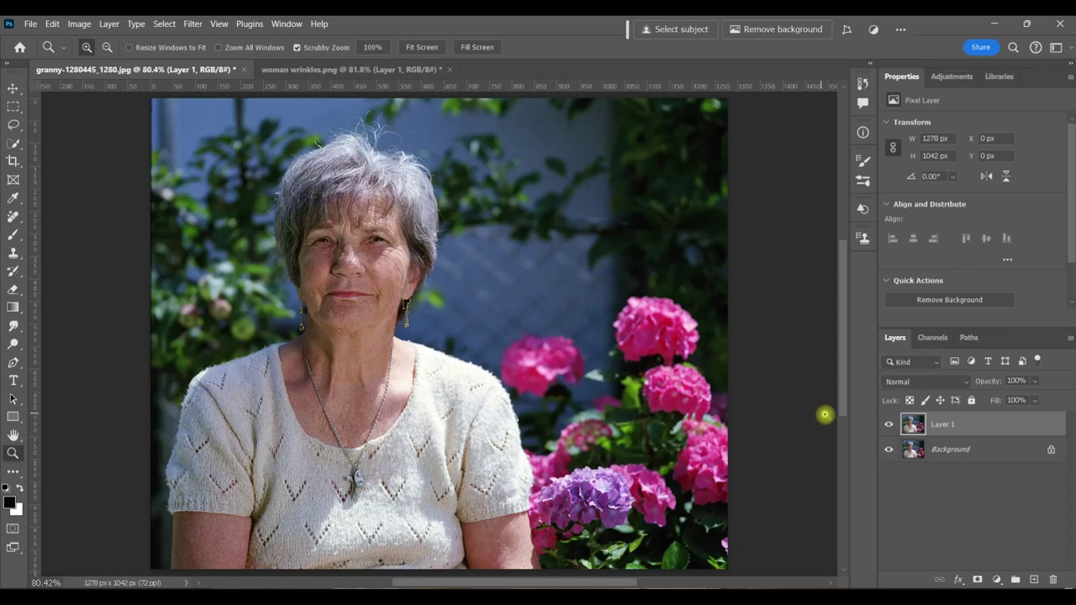
left_click(889, 425)
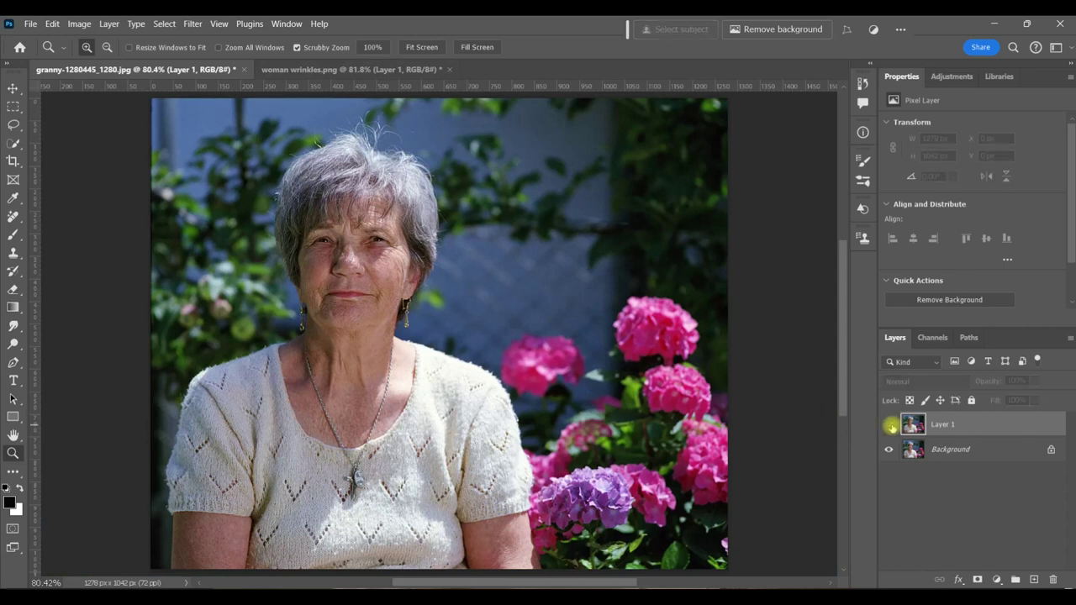
left_click(889, 425)
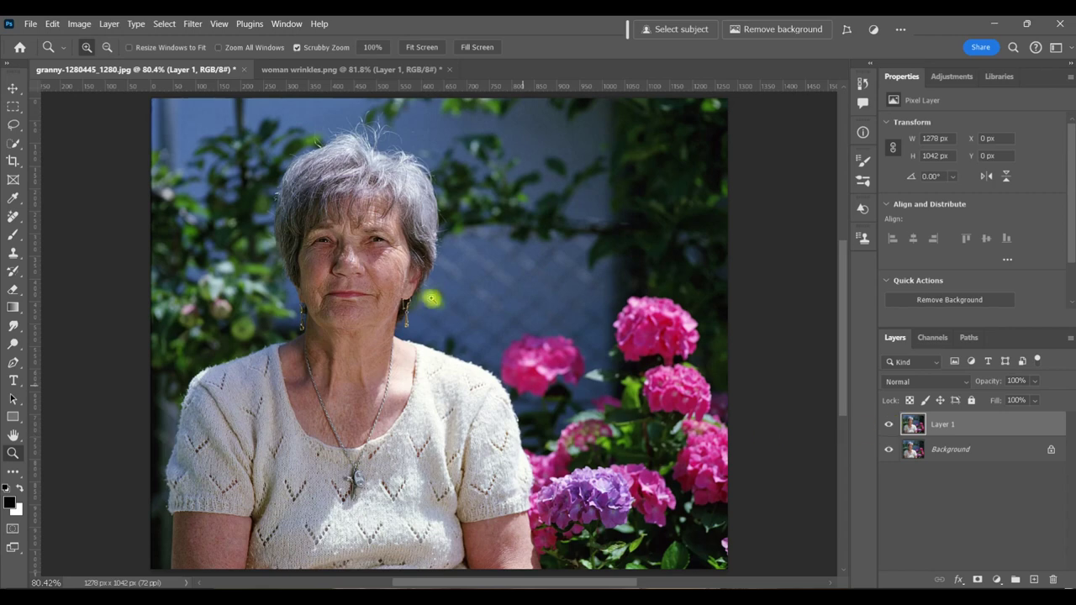
left_click(374, 246)
Zoom in on the face and switch to the Healing Brush Tool, adjusting its size.
left_click(374, 246)
left_click(374, 247)
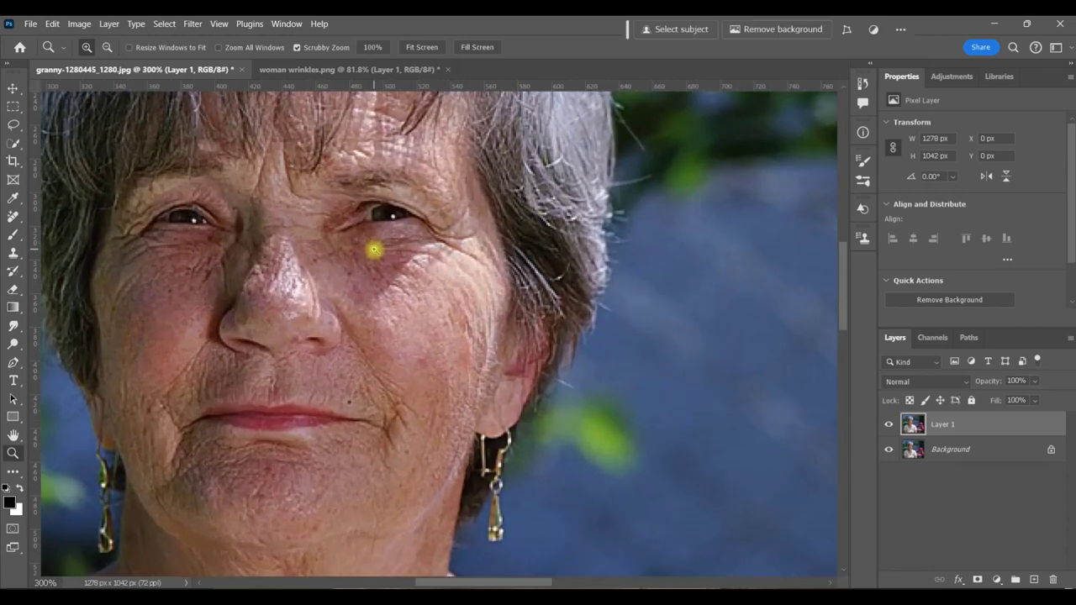
left_click(13, 217)
right_click(13, 217)
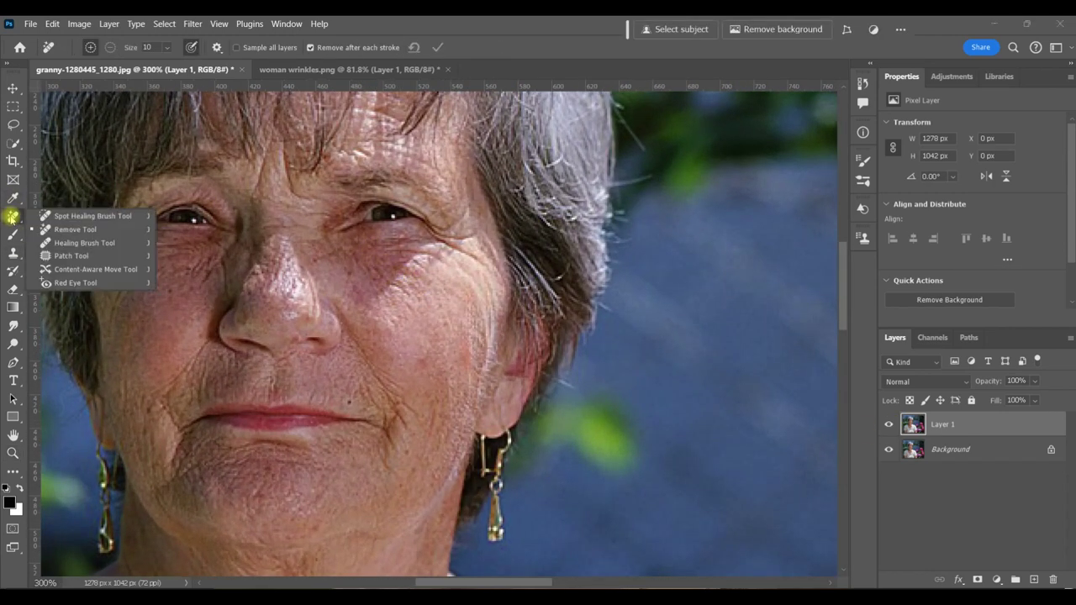
left_click(84, 243)
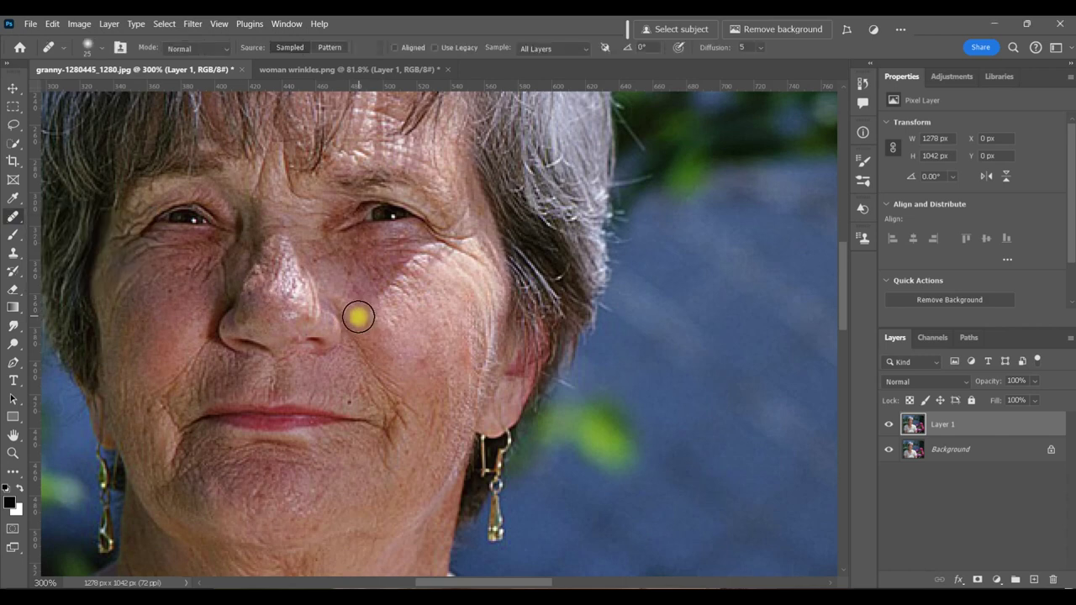
key("bracketleft")
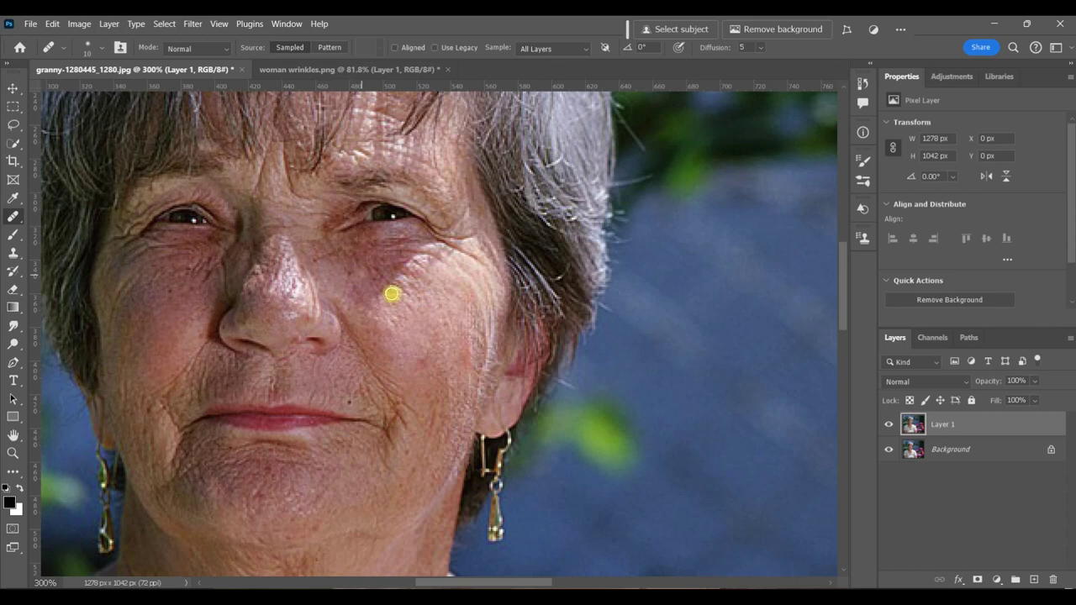
key("bracketright")
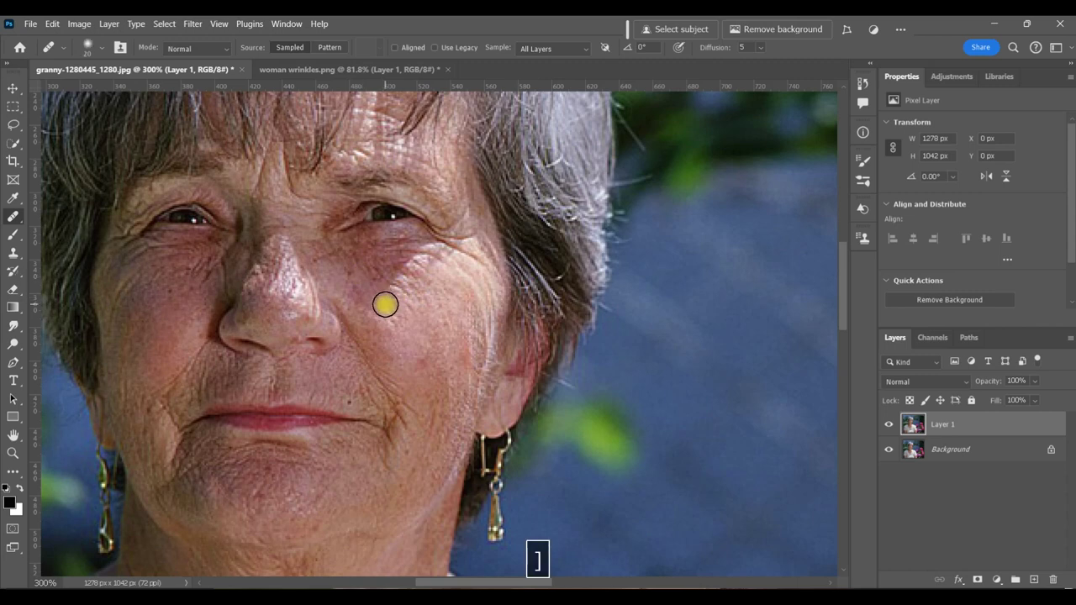
Alt-sample clean cheek skin and paint that texture over the cheek near the earring.
key("alt")
left_click(444, 347, "alt")
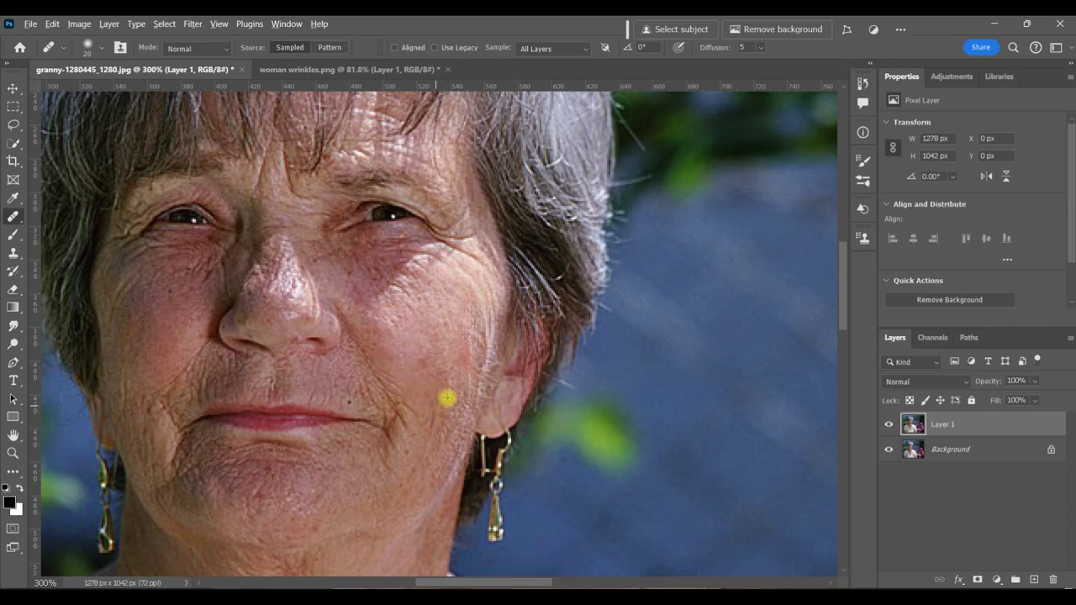
key("alt")
left_click(463, 356, "alt")
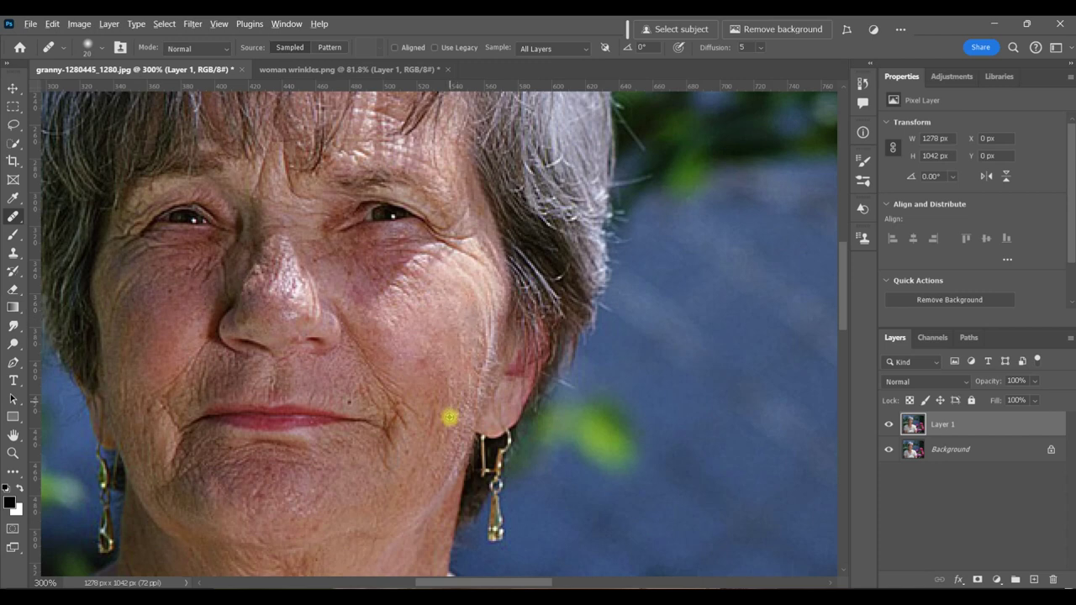
left_click(447, 377)
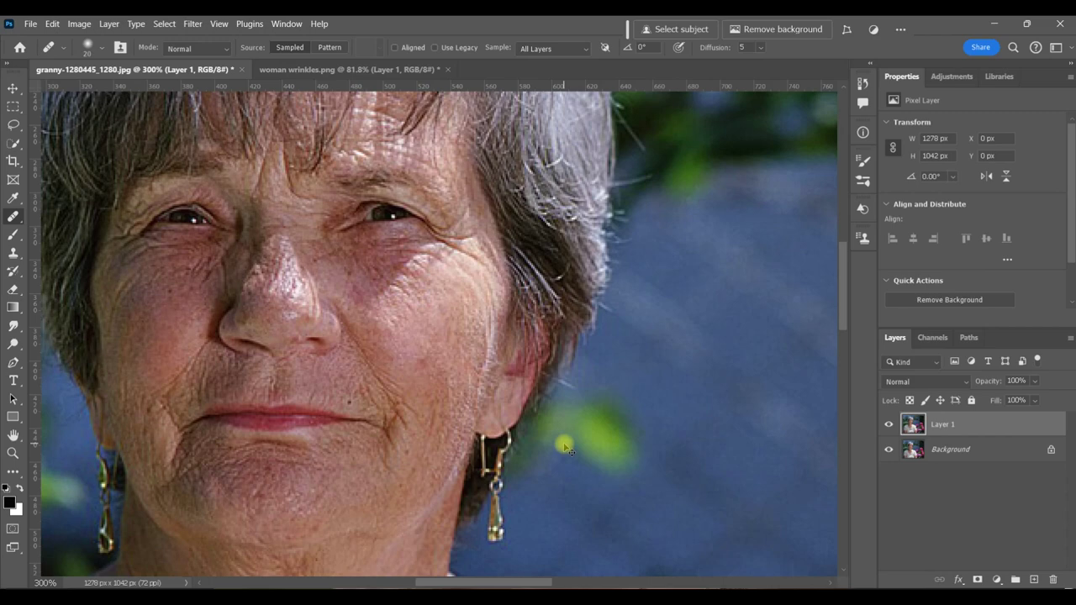
left_click_drag(566, 446, 621, 445)
left_click(353, 444)
Fit the photo to screen and hide Layer 1 to view the original portrait.
left_click(11, 454)
left_click(421, 47)
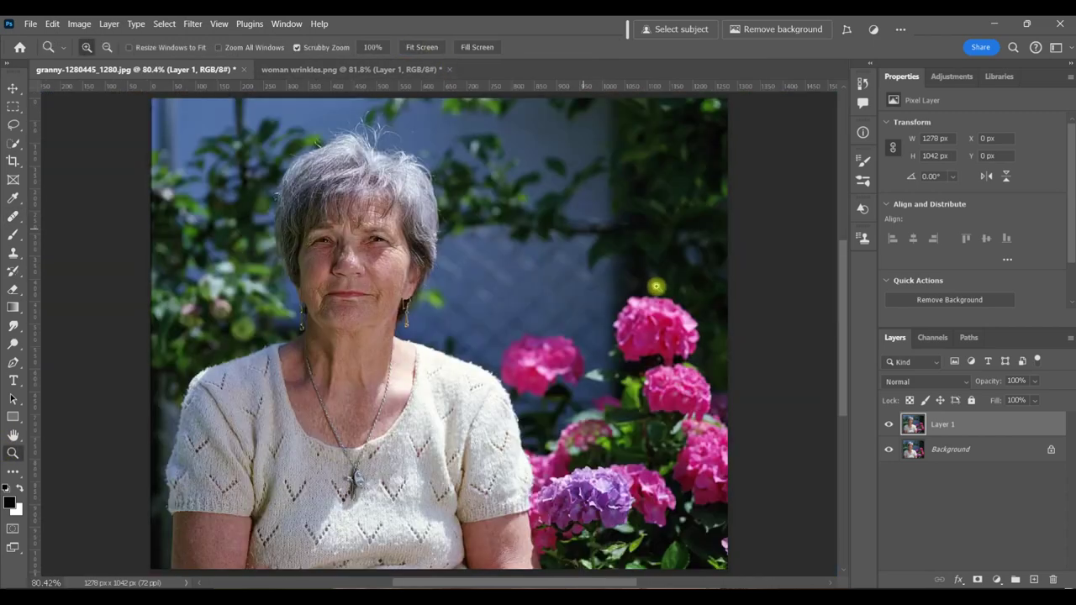
left_click(888, 424)
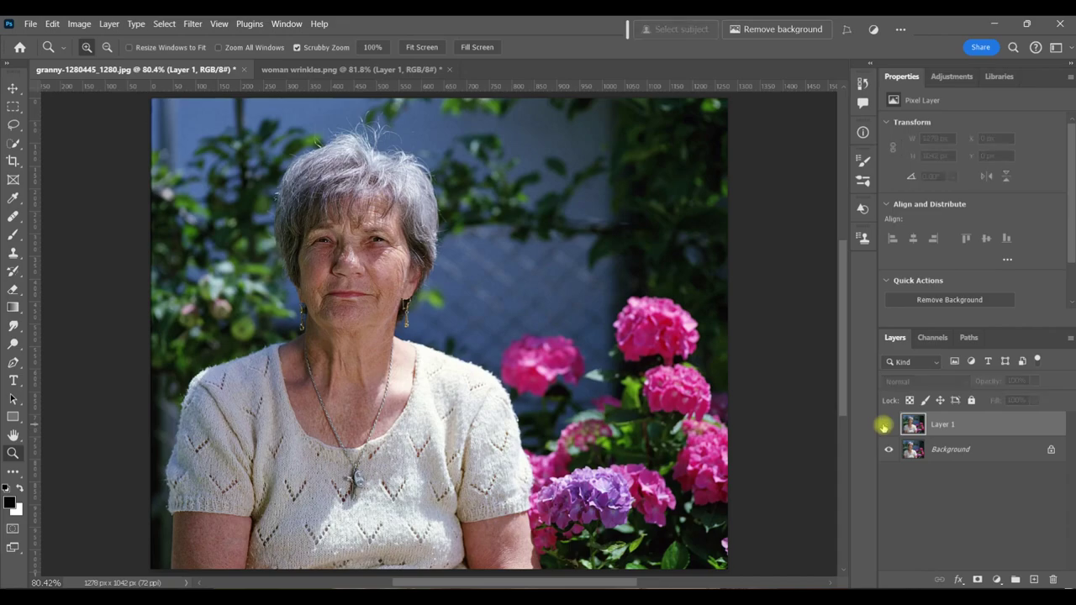